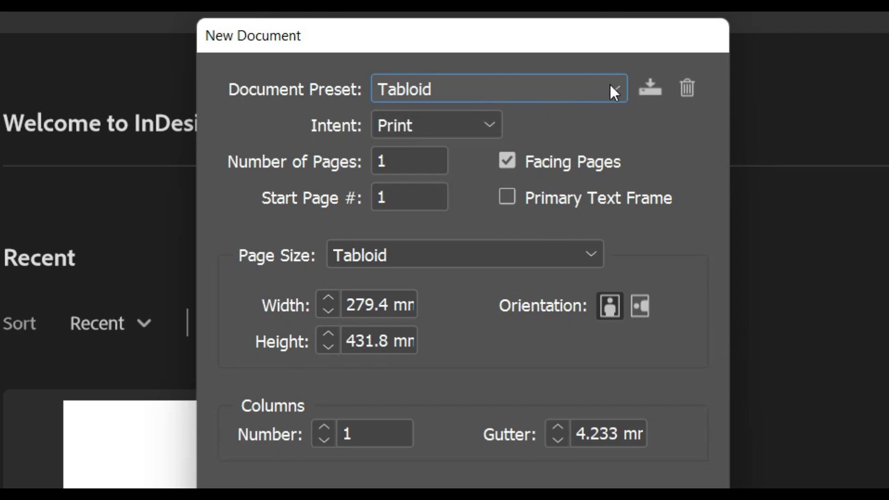
Step: Base the new document on the Tabloid preset
left_click(449, 120)
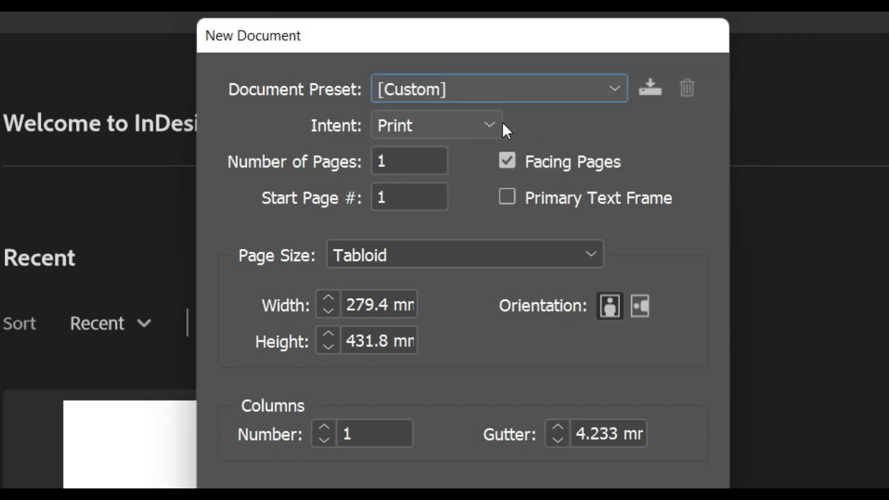
left_click(610, 88)
left_click(440, 180)
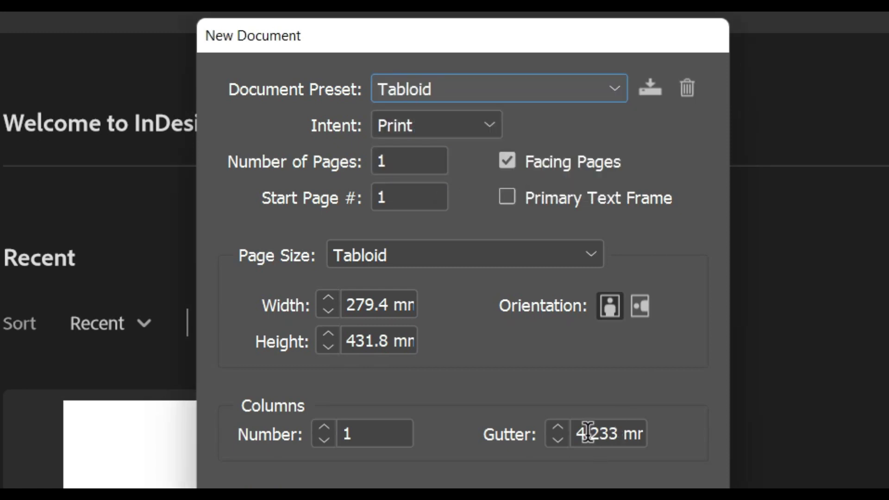
Step: Set the column gutter to 3 mm and the number of columns to 4, and create the document
left_click_drag(582, 428, 636, 433)
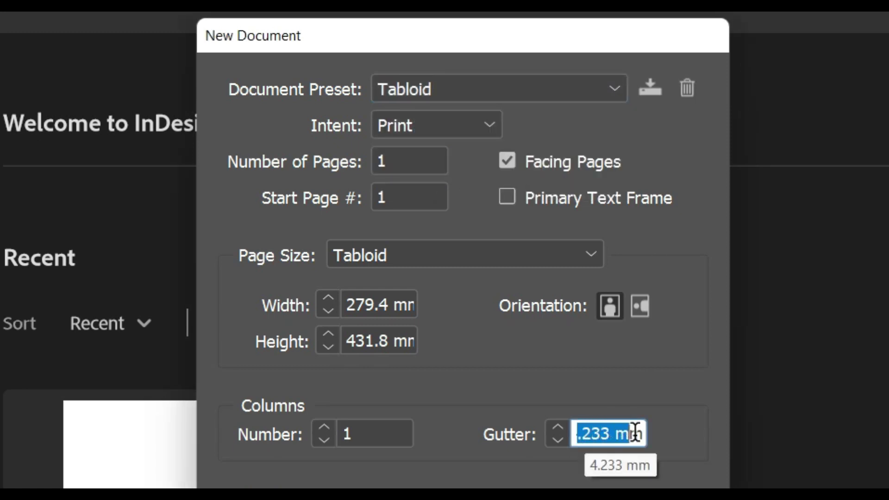
type("3m")
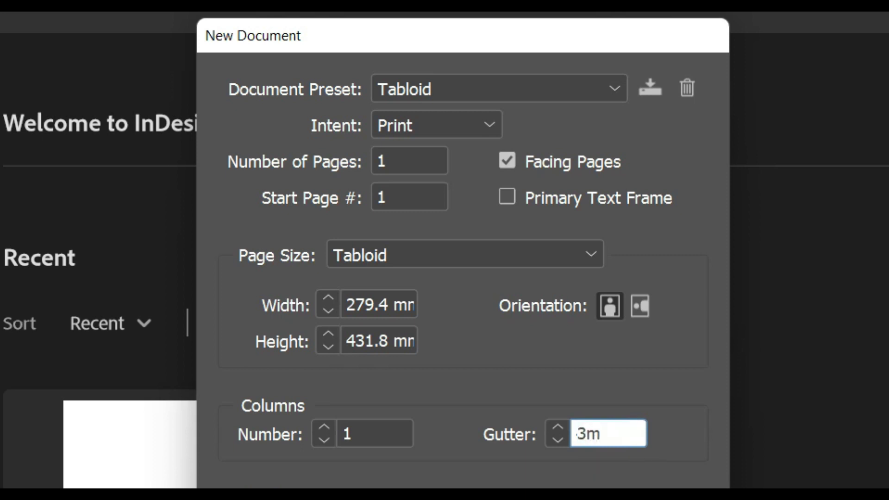
left_click_drag(614, 432, 557, 447)
type("3")
left_click(345, 435)
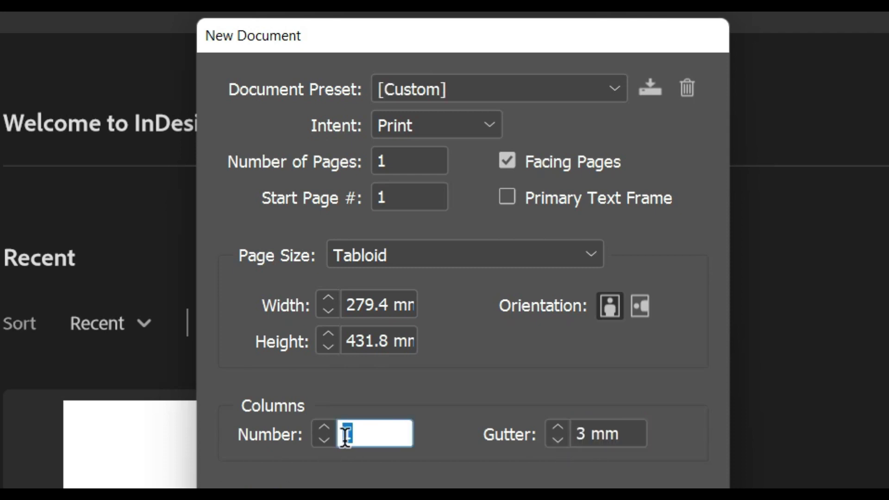
type("4")
key("Return")
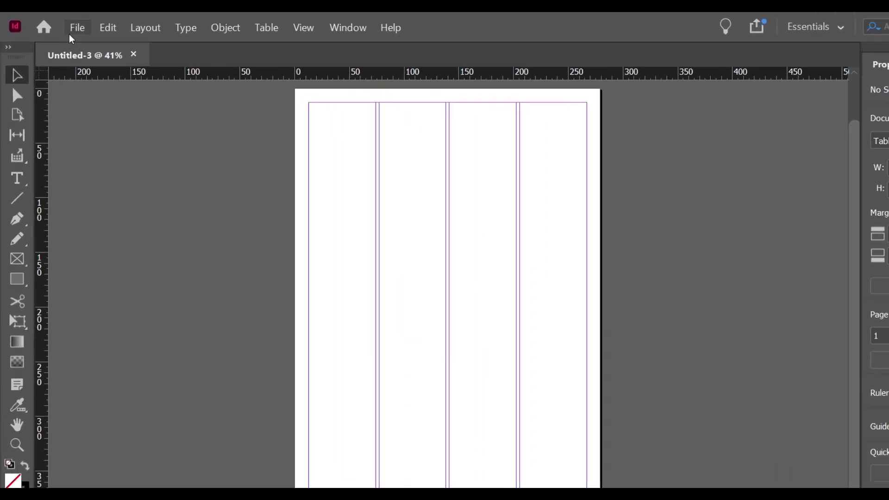
Step: Place the New Media Word document in a text frame about 162 mm wide and 159 mm high in the page's upper half
left_click(64, 25)
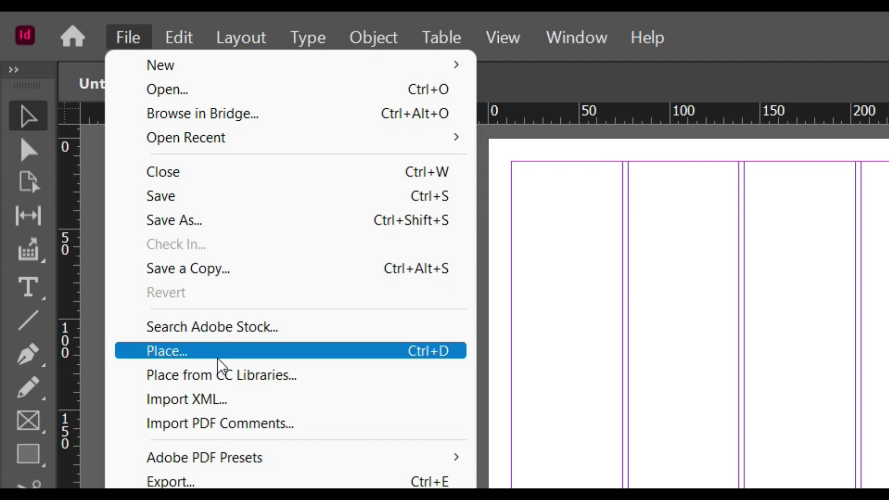
left_click(405, 357)
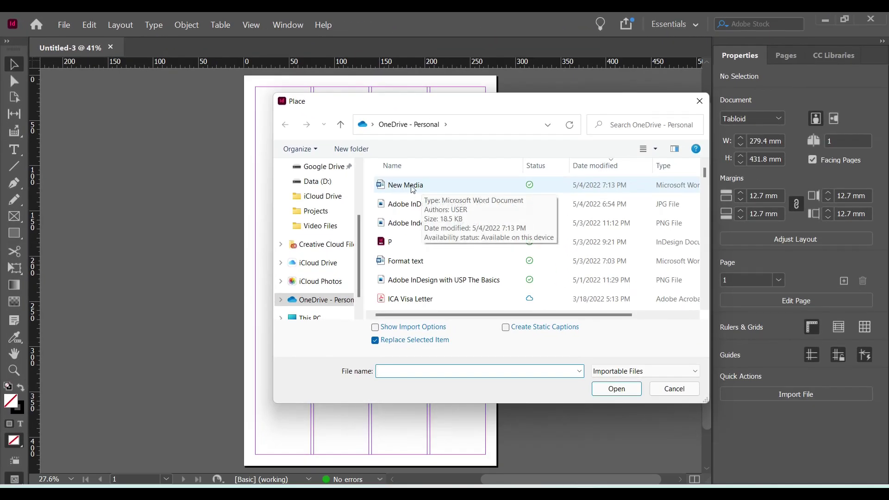
left_click(413, 189)
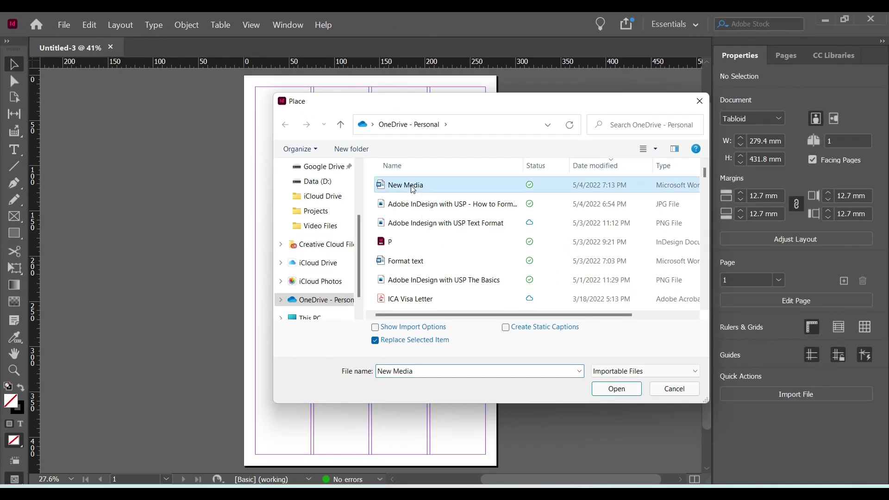
left_click(616, 388)
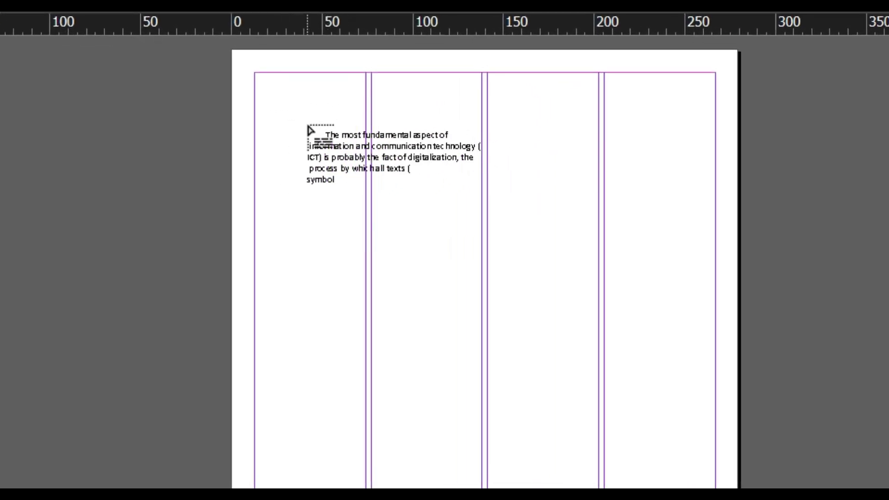
left_click_drag(296, 152, 591, 438)
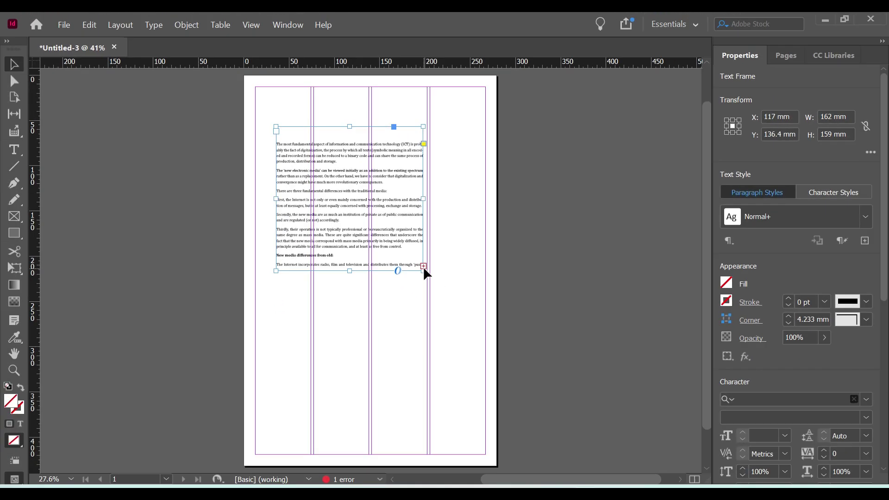
Step: Apply the [Basic Paragraph] style to all of the placed text
key("ctrl+1")
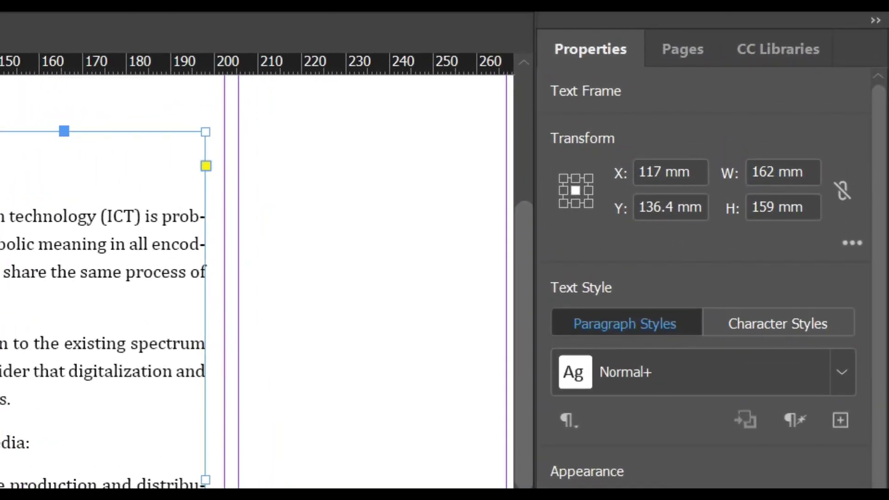
scroll(250, 277, "up", 3)
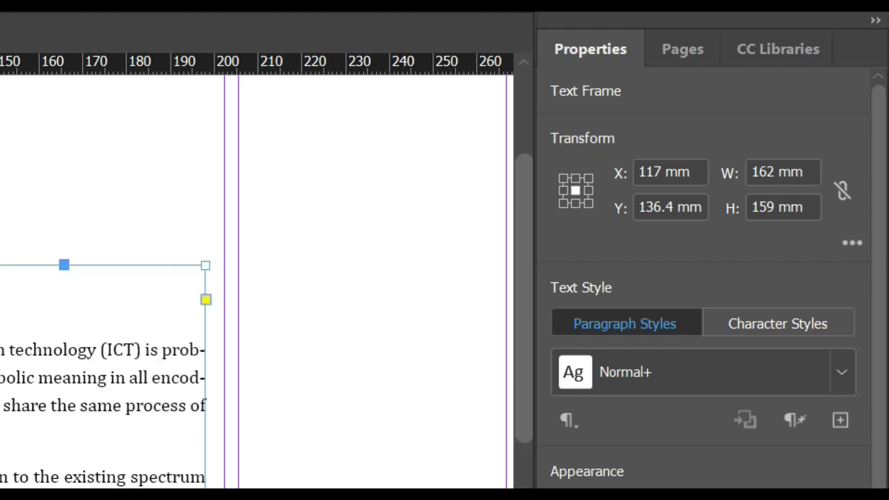
scroll(250, 278, "down", 4)
double_click(46, 278)
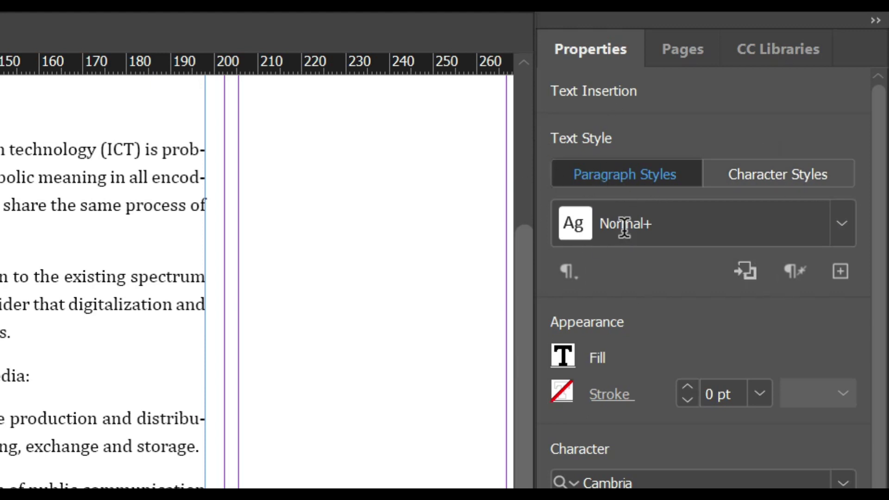
left_click(845, 223)
left_click(106, 357)
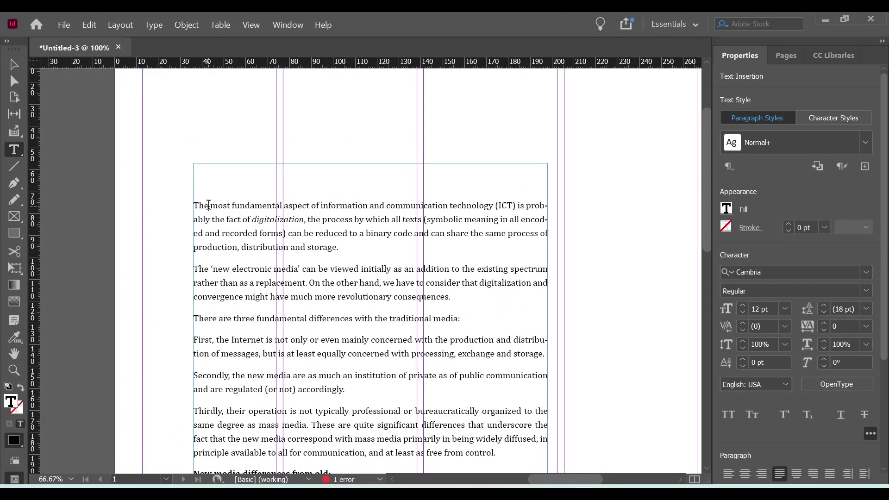
key("ctrl+a")
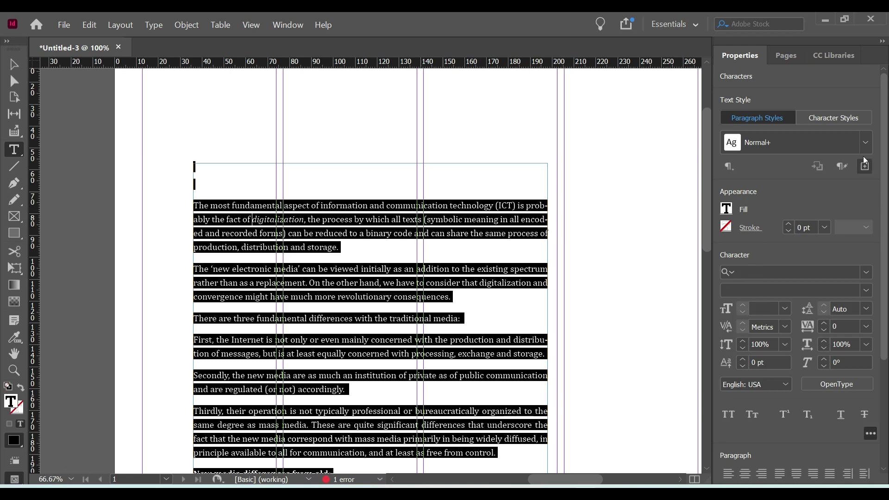
left_click(865, 143)
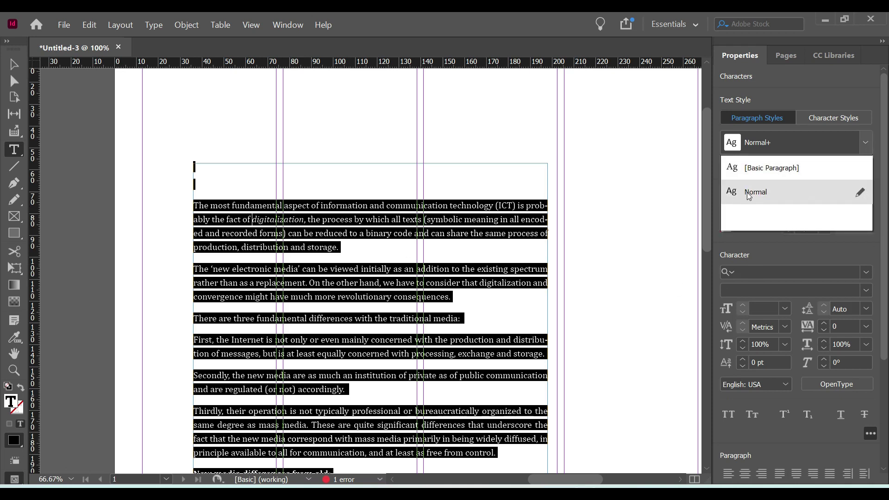
left_click(754, 170)
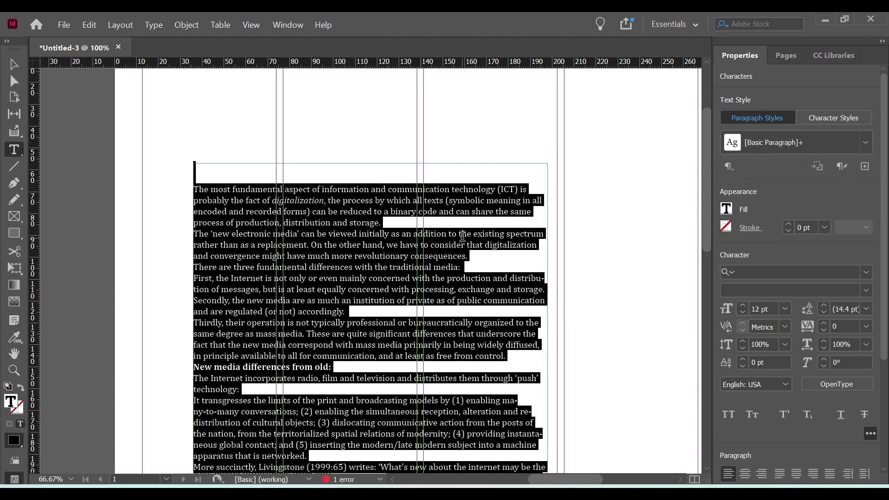
left_click(462, 236)
Step: Thread the frame's overset text into a new text frame about 61 mm wide and 98 mm high, below and right of the first frame
scroll(462, 237, "down", 3)
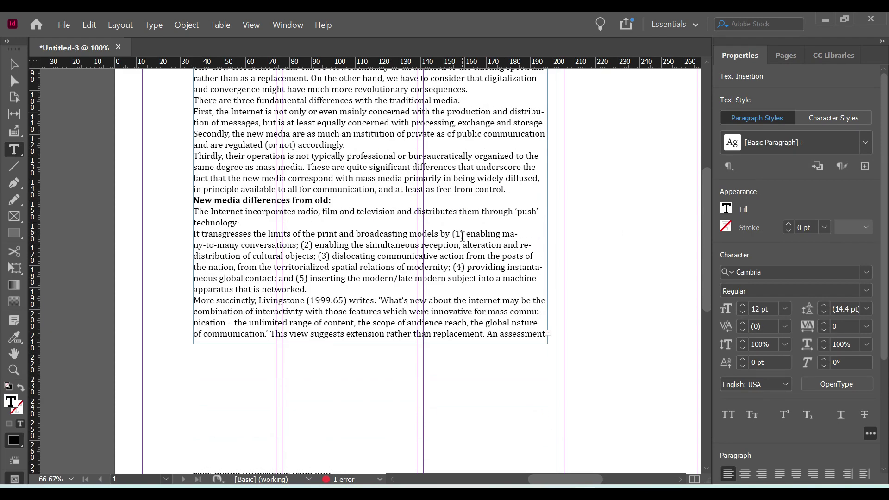
scroll(462, 237, "up", 1)
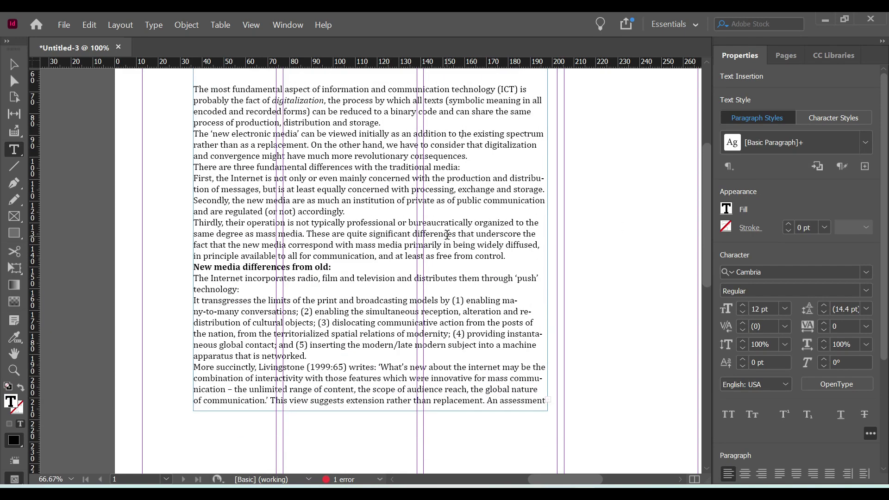
scroll(447, 235, "down", 1)
left_click(13, 68)
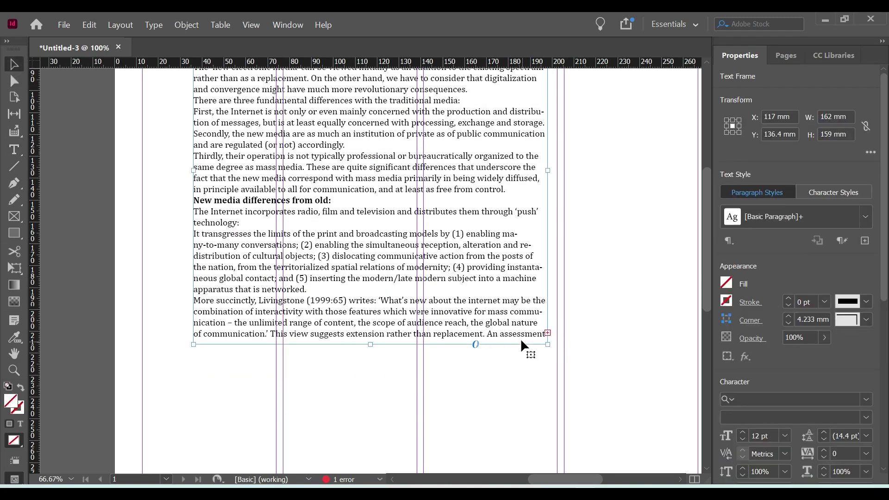
scroll(522, 346, "down", 1)
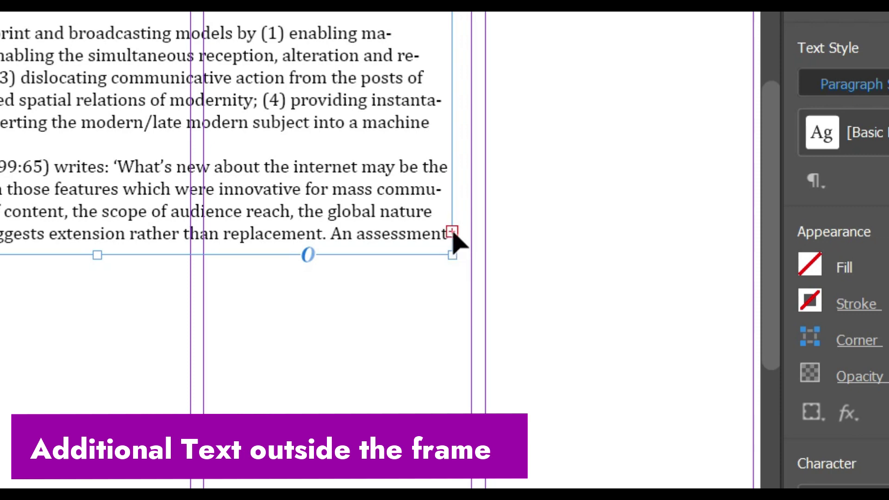
left_click(452, 232)
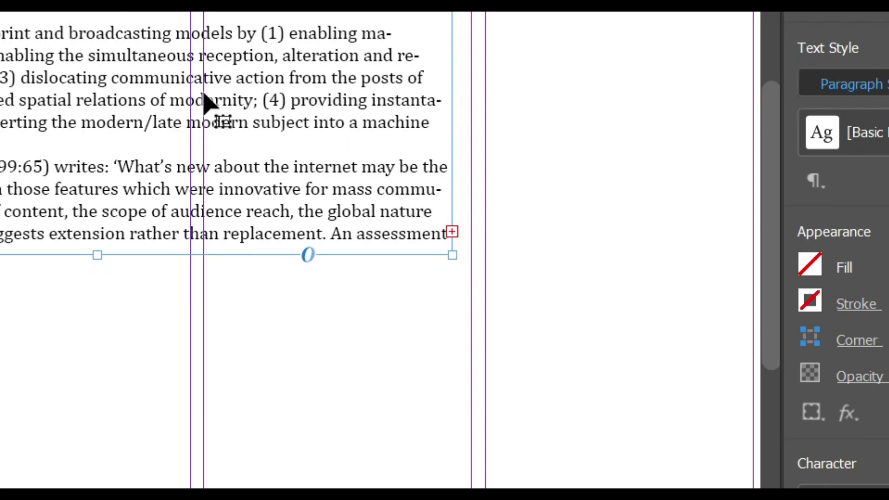
scroll(207, 103, "up", 5)
scroll(204, 99, "up", 5)
scroll(204, 99, "down", 14)
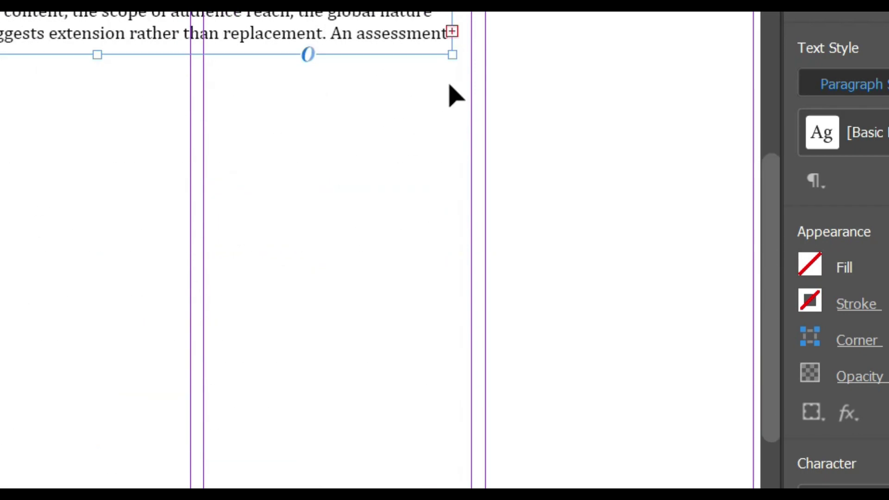
left_click(453, 36)
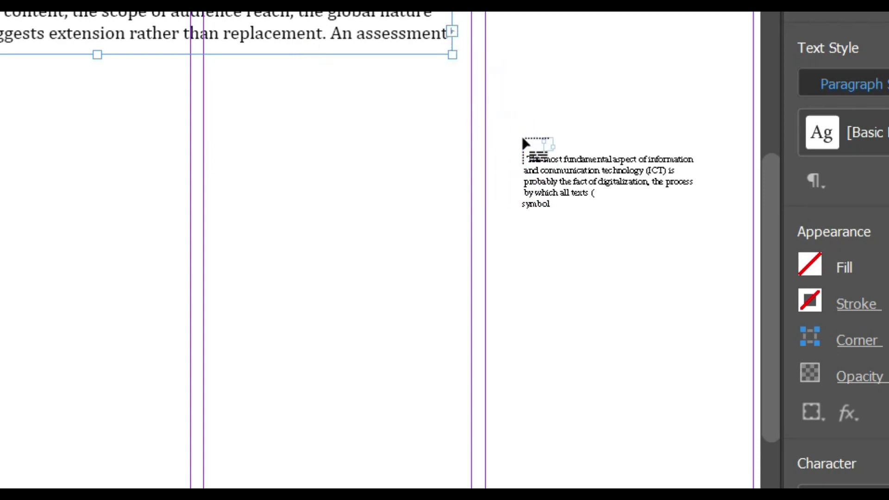
left_click_drag(452, 126, 692, 463)
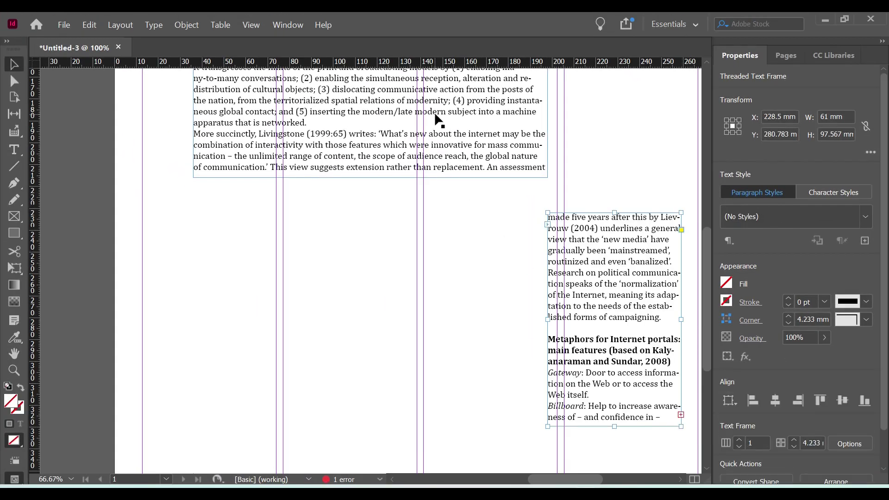
Step: Move the threaded frame onto the pasteboard right of the page and enlarge it to about 92 mm wide and 283 mm high
left_click_drag(548, 319, 515, 319)
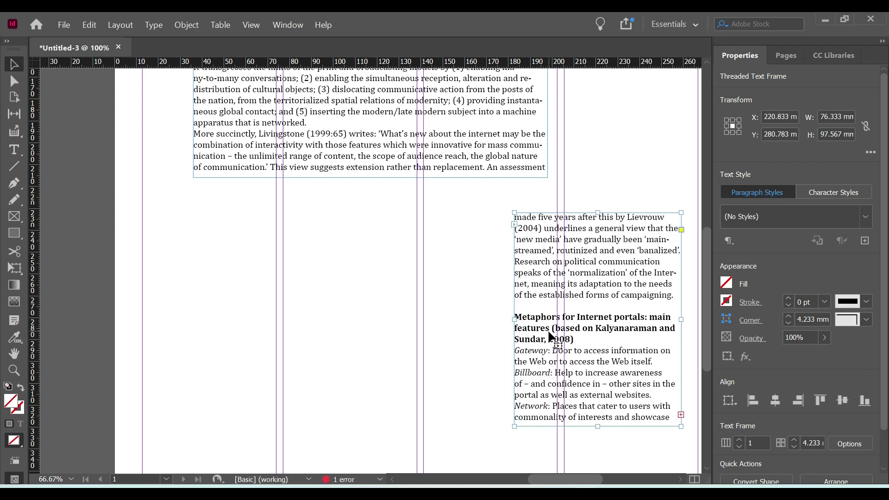
key("ctrl+0")
left_click_drag(435, 334, 545, 199)
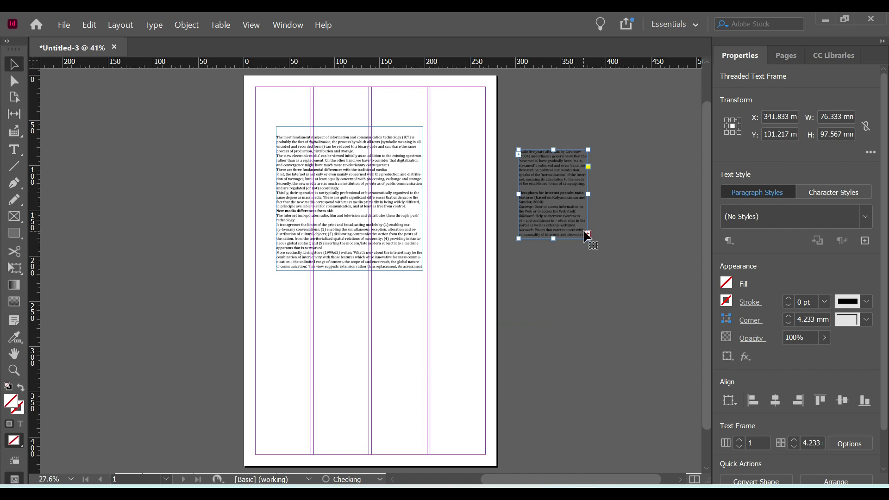
left_click_drag(588, 238, 581, 410)
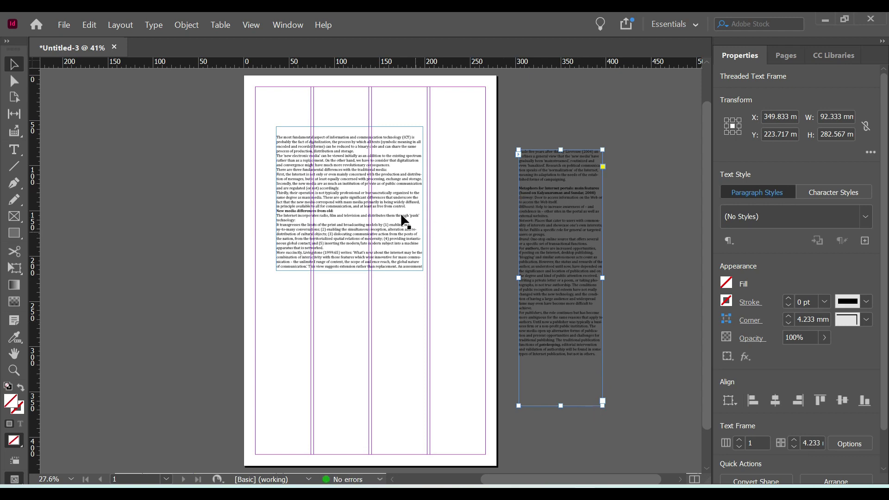
Step: Put the text cursor in the first frame's opening paragraph and show the Info panel for the story
left_click(353, 219)
key("ctrl+1")
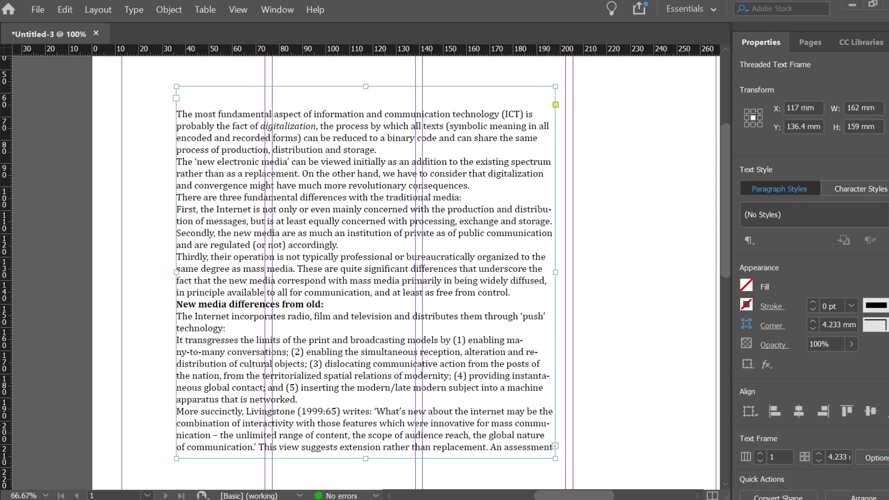
double_click(205, 114)
left_click(209, 126)
left_click(279, 10)
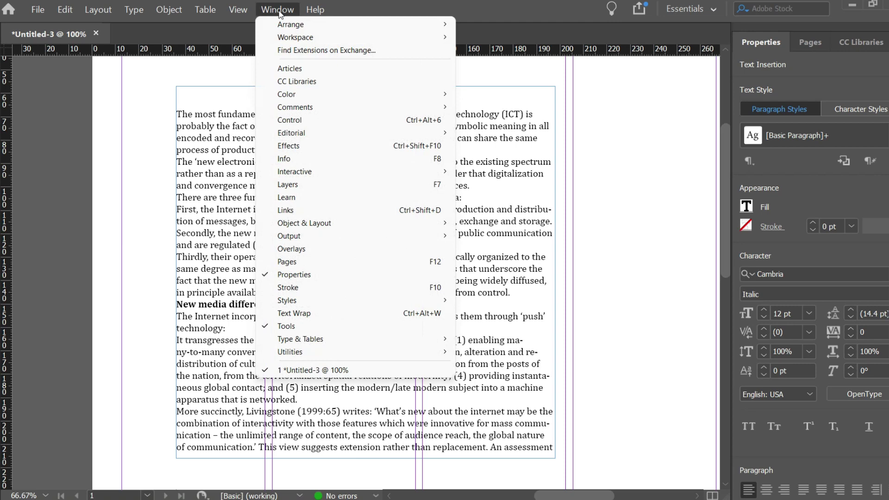
left_click(352, 160)
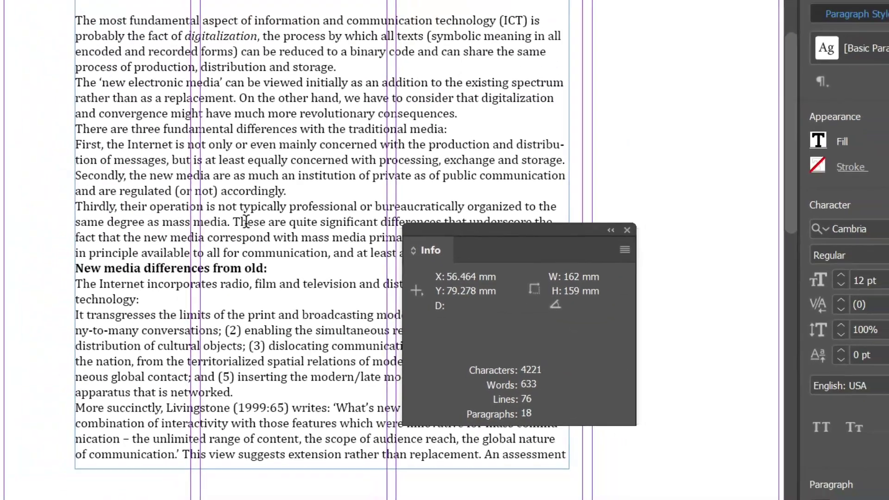
Step: Select the entire story, check its character, word, line and paragraph counts, and close the Info panel
triple_click(101, 114)
key("ctrl+a")
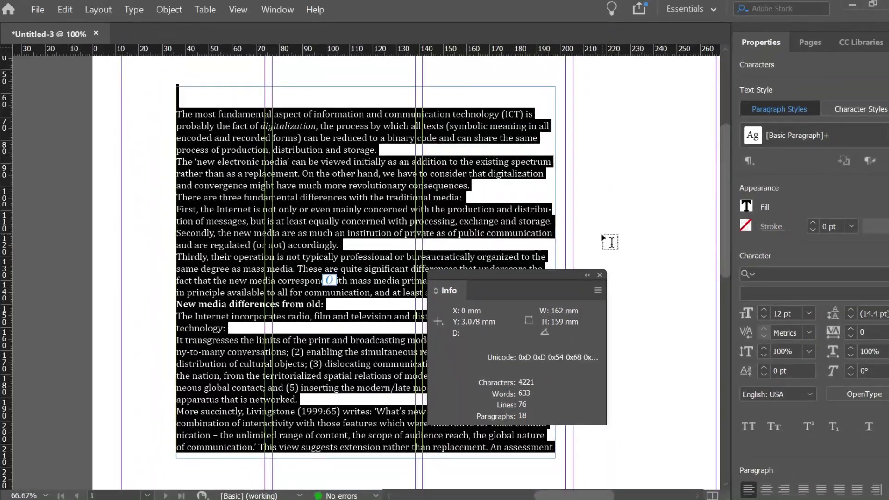
left_click(600, 275)
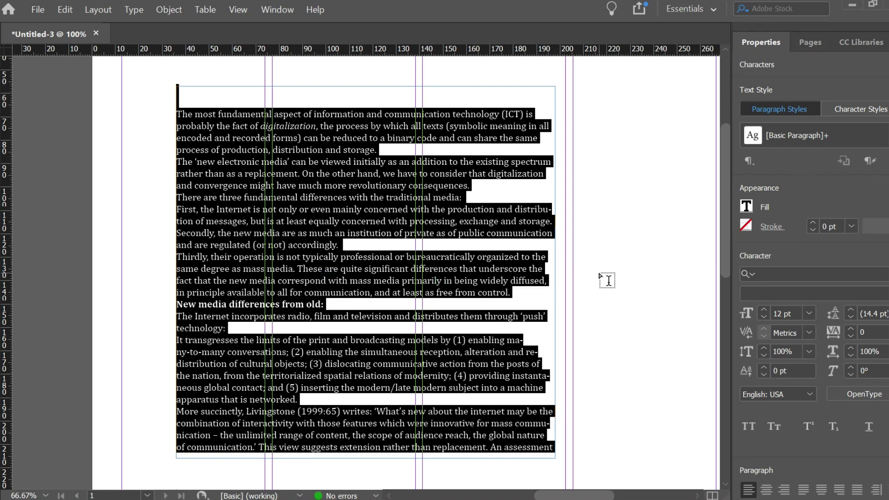
Step: Set the first text frame to two balanced columns with a 3 mm gutter in the Text Frame Options
left_click(306, 231)
right_click(303, 211)
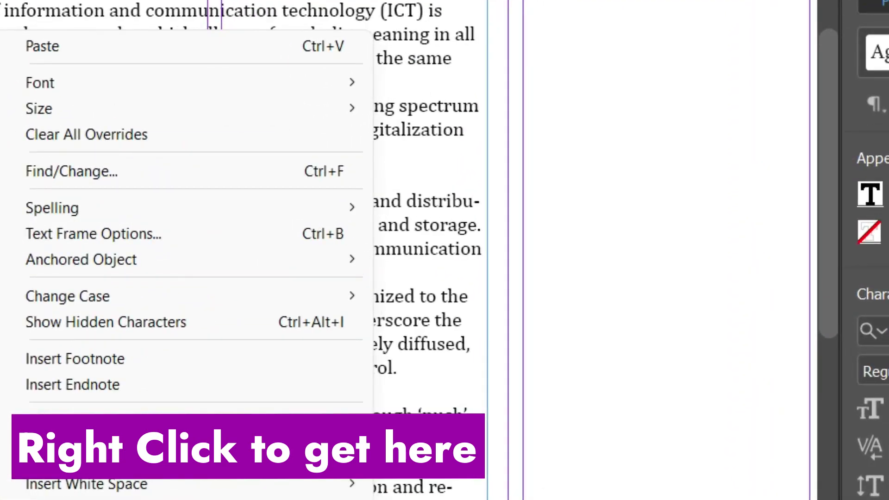
left_click(99, 235)
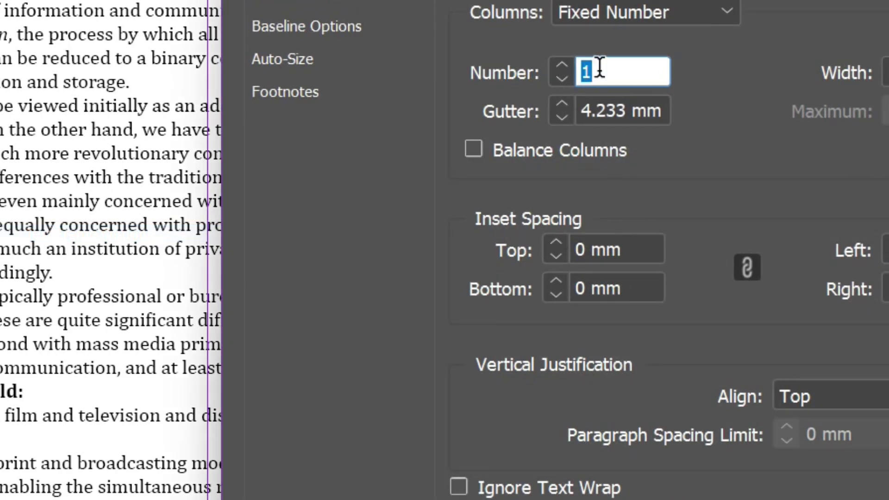
type("2")
left_click_drag(585, 111, 667, 121)
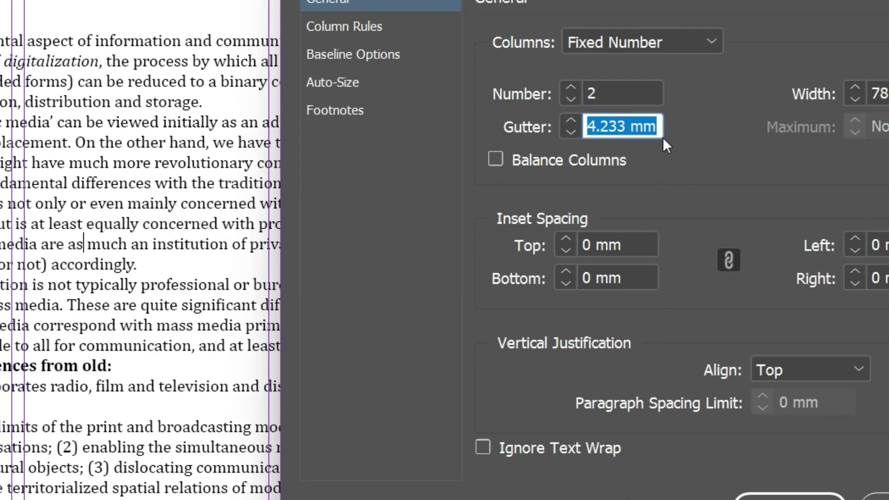
type("3")
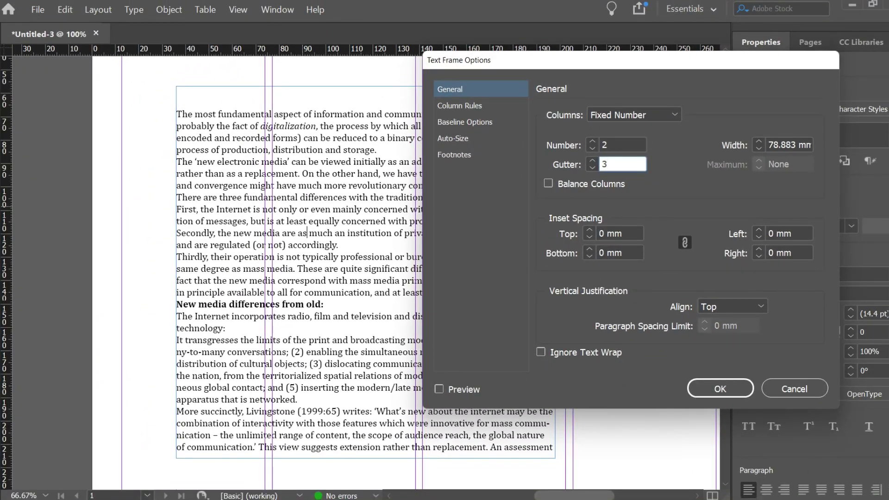
left_click(549, 181)
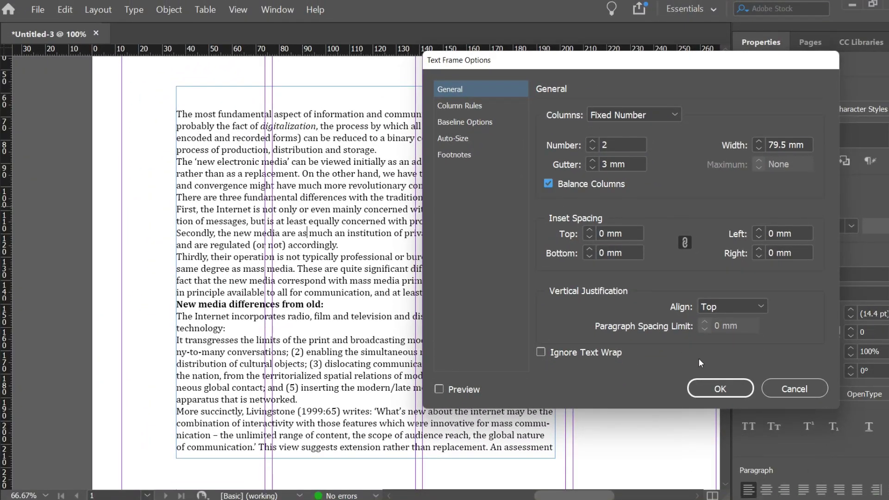
left_click(727, 390)
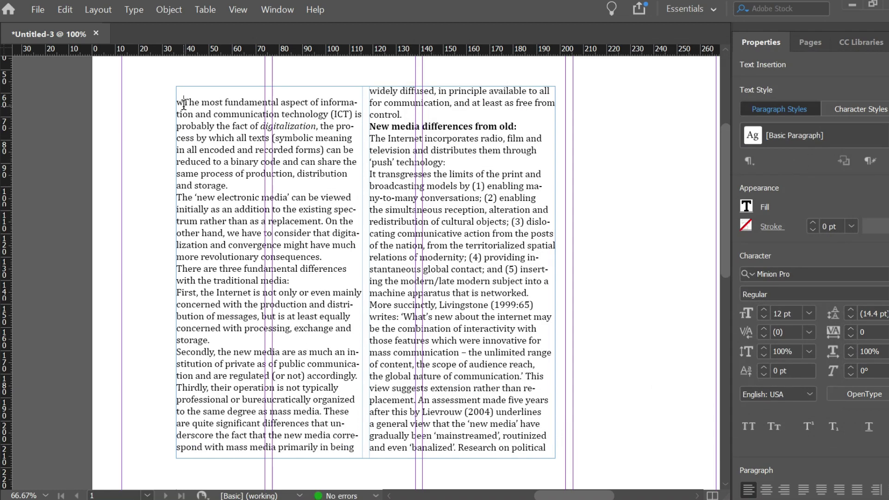
Step: Delete the stray "w" before the opening paragraph, deselect the frame, and preview the page without guides and frame edges
key("BackSpace")
left_click(167, 169)
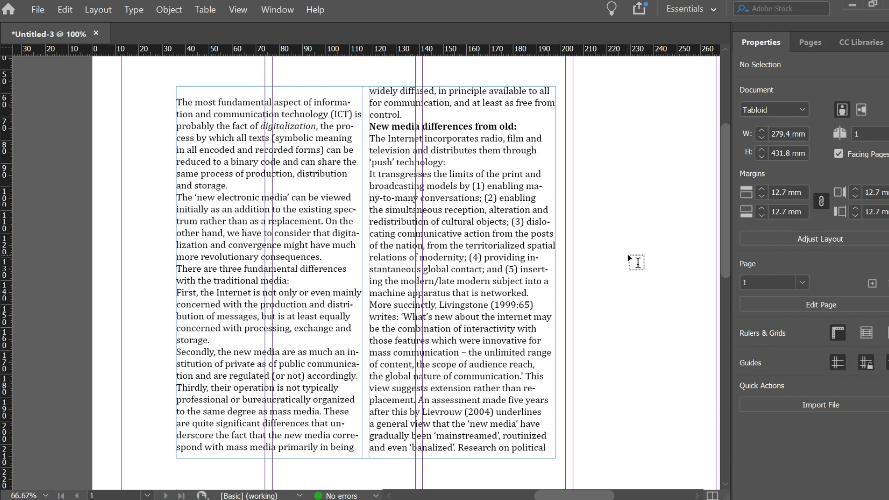
key("w")
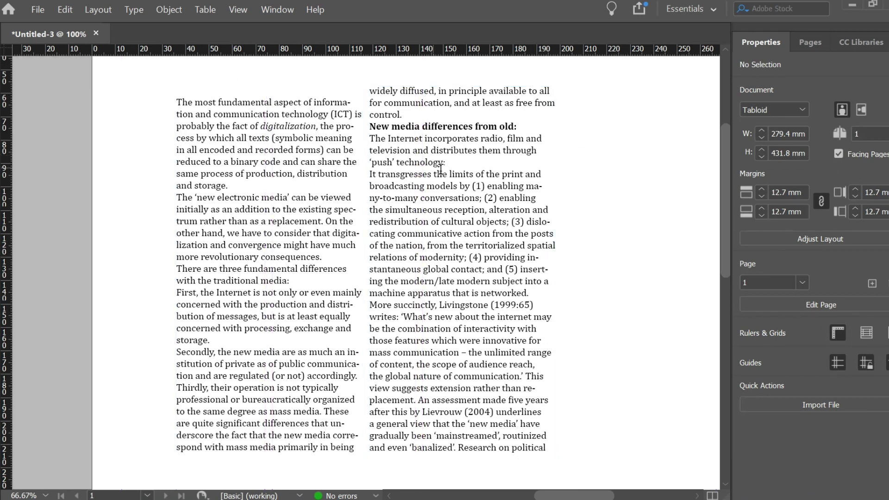
Step: Move the two-column text frame slightly down and right on the page, to a centre of about X 124 mm, Y 151 mm
scroll(462, 190, "up", 3)
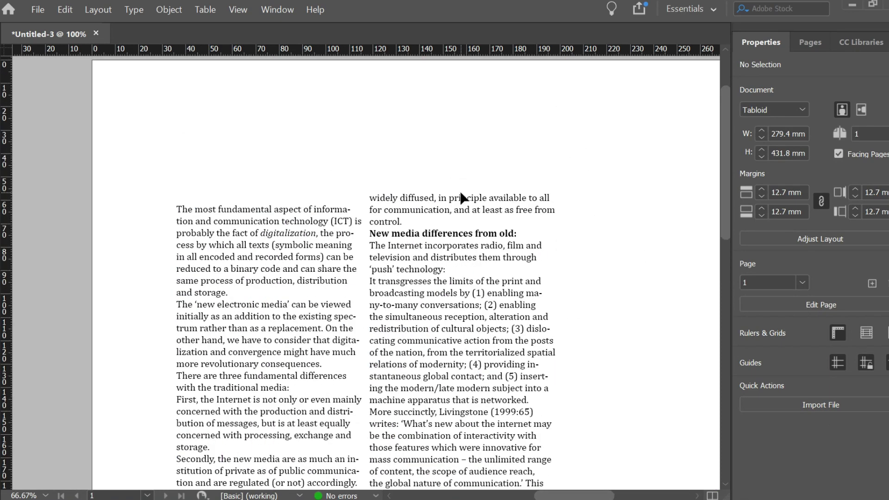
key("ctrl+0")
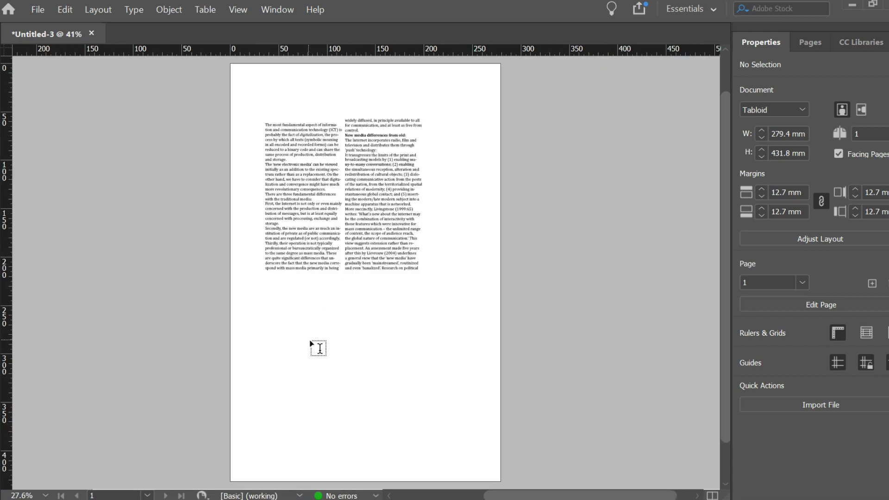
left_click_drag(314, 195, 348, 228)
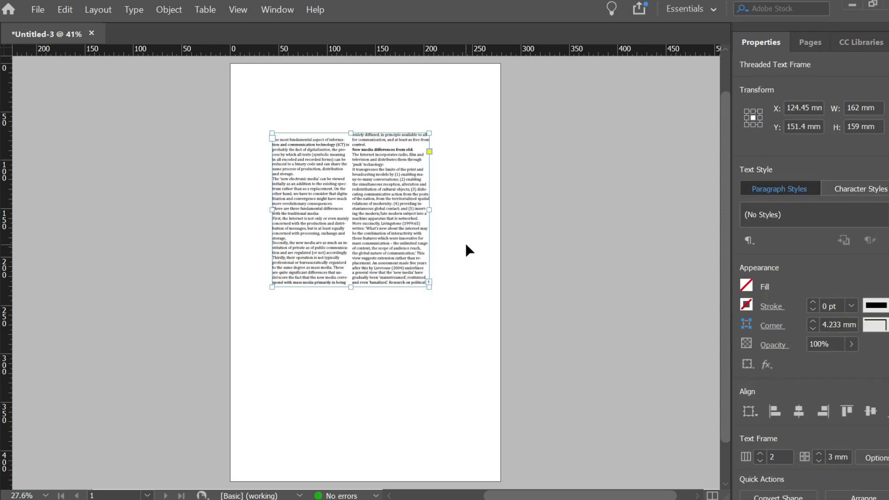
Step: Set the font of all the text visible in the two columns to Baskerville Old Face
key("ctrl+1")
double_click(280, 144)
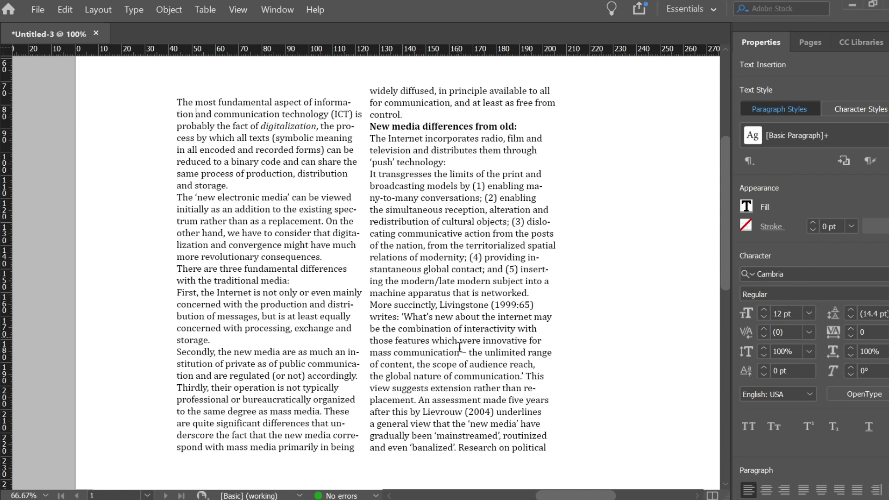
left_click_drag(553, 452, 171, 103)
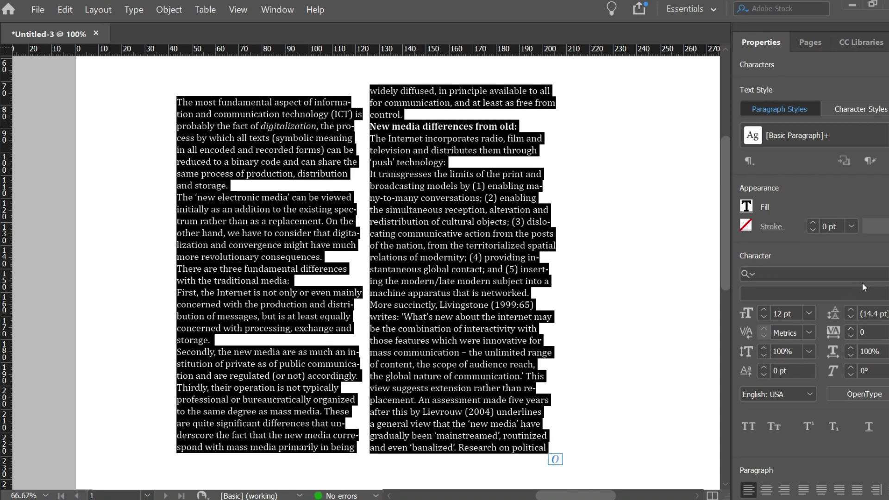
left_click(885, 275)
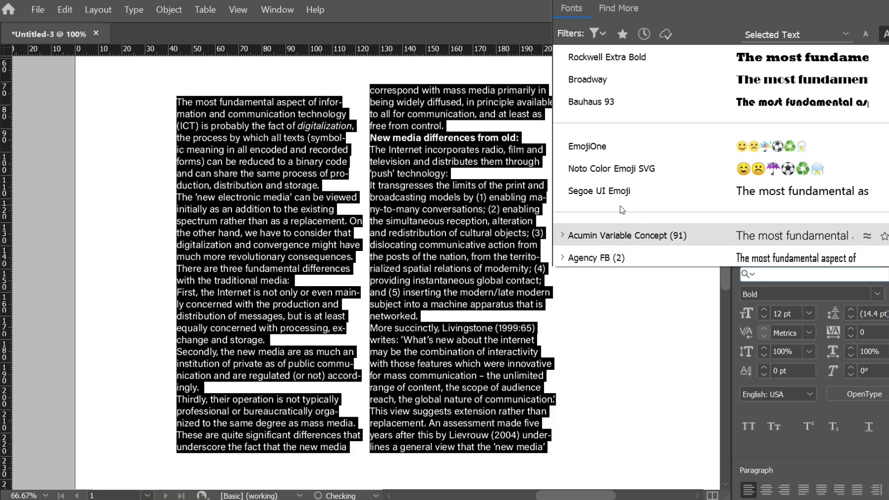
scroll(640, 211, "down", 3)
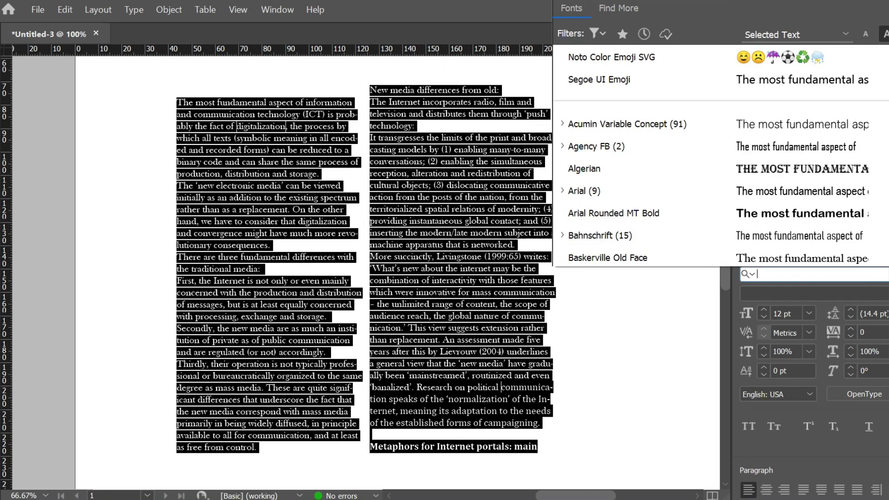
left_click(602, 257)
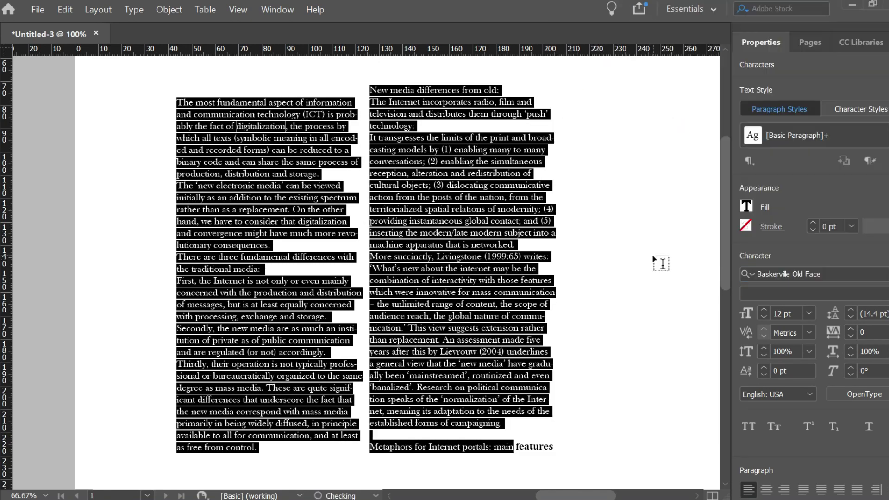
left_click(574, 450)
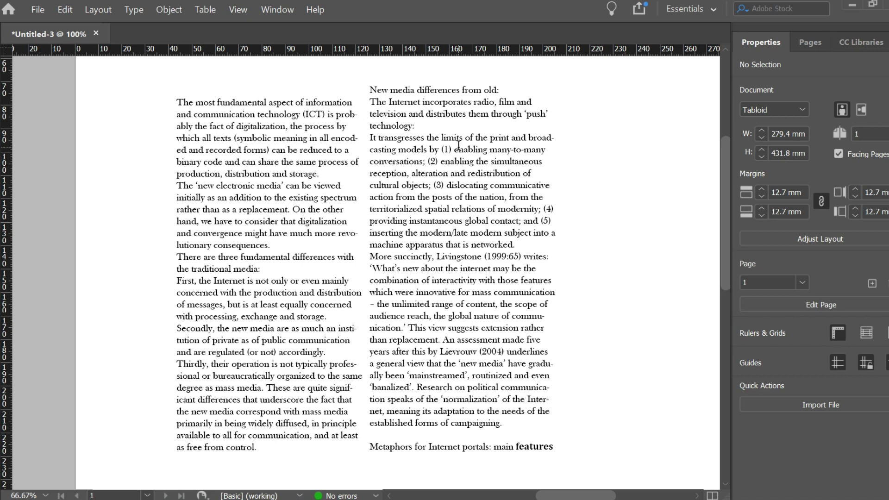
Step: Try a wider tracking value on the two-column text and undo it
left_click(316, 177)
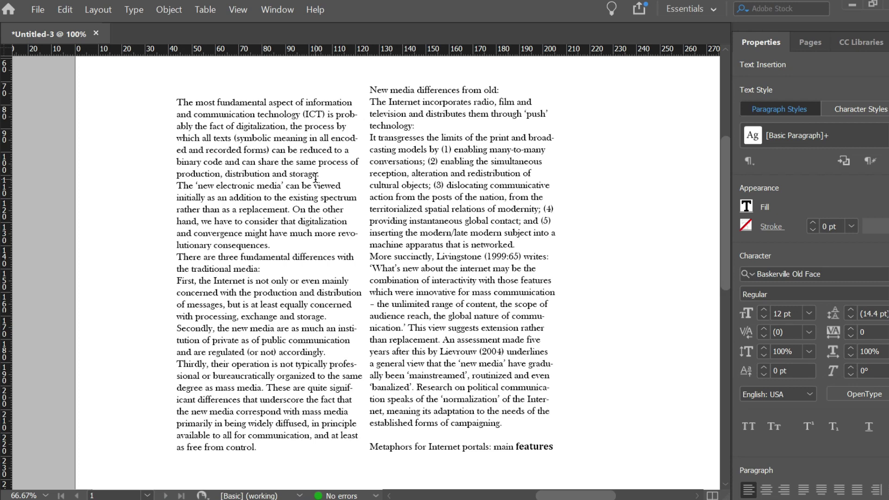
scroll(316, 177, "up", 1)
scroll(316, 177, "down", 1)
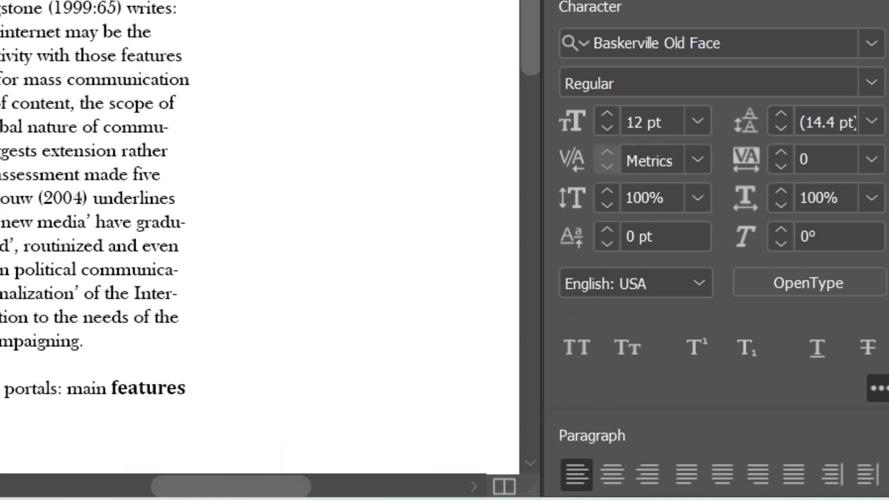
left_click(871, 159)
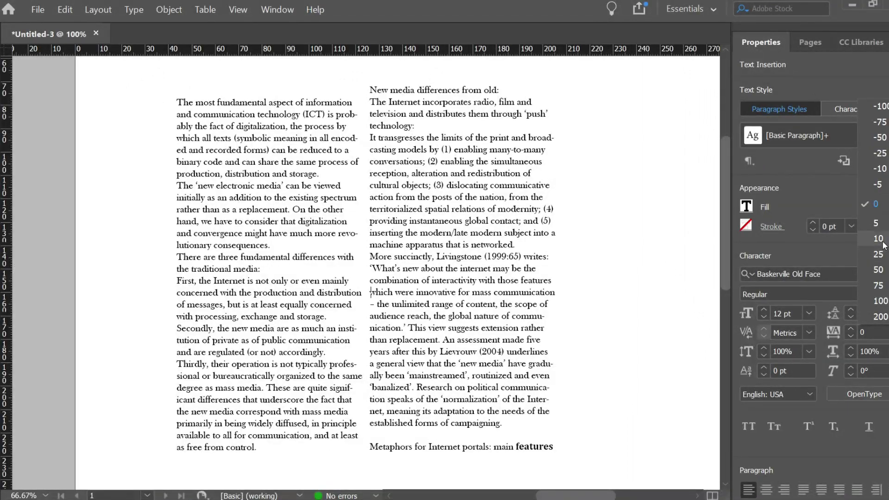
left_click(866, 161)
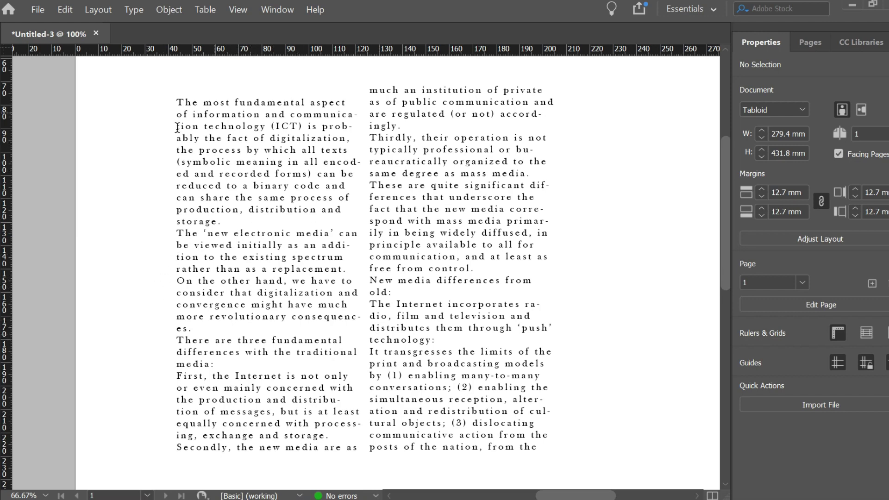
key("ctrl+z")
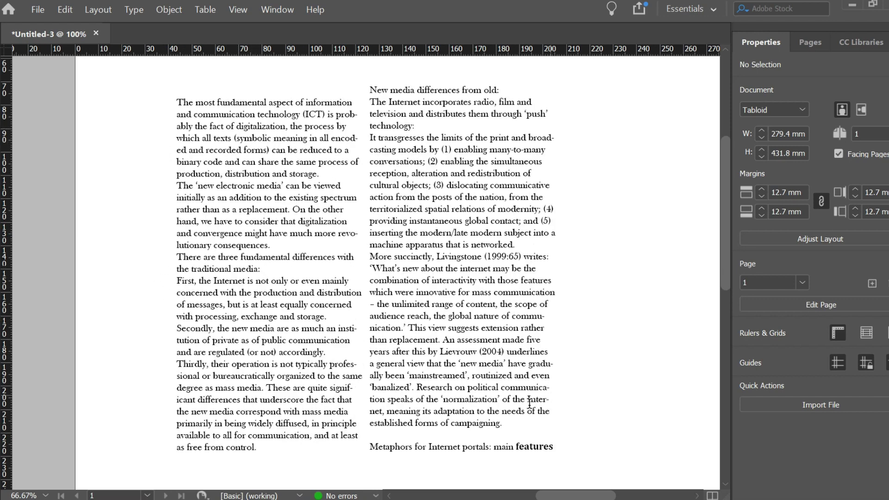
Step: Widen the kerning between the "m" and "o" of "most" in the opening line to 560
left_click(202, 104)
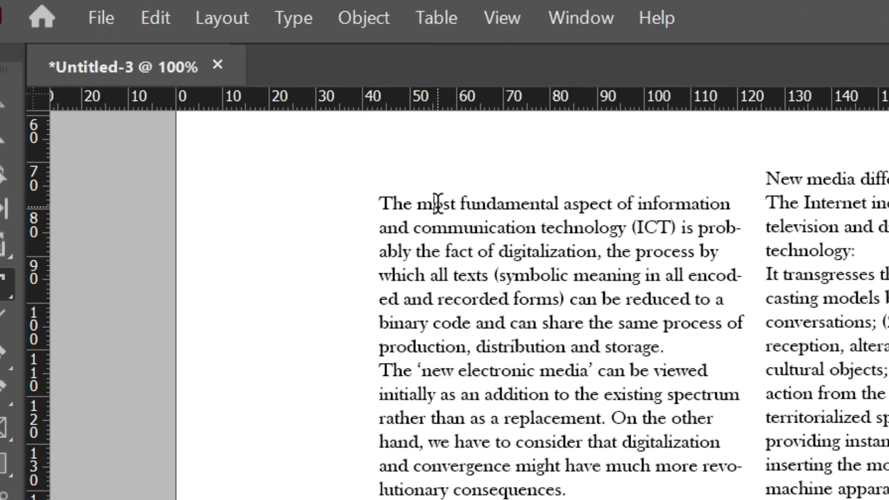
key("alt+Right")
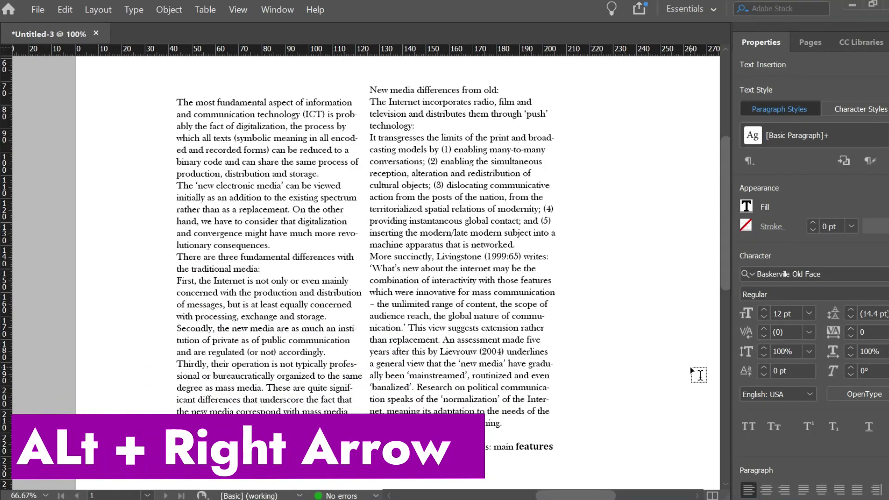
key("alt+Right")
key("alt+Right")
key("alt+Right")
key("alt+Right")
key("alt+Right")
key("alt+Right")
key("alt+Right")
key("alt+Right")
key("alt+Right")
key("alt+Right")
key("alt+Right")
key("alt+Right")
key("alt+Right")
key("alt+Right")
key("alt+Right")
key("alt+Right")
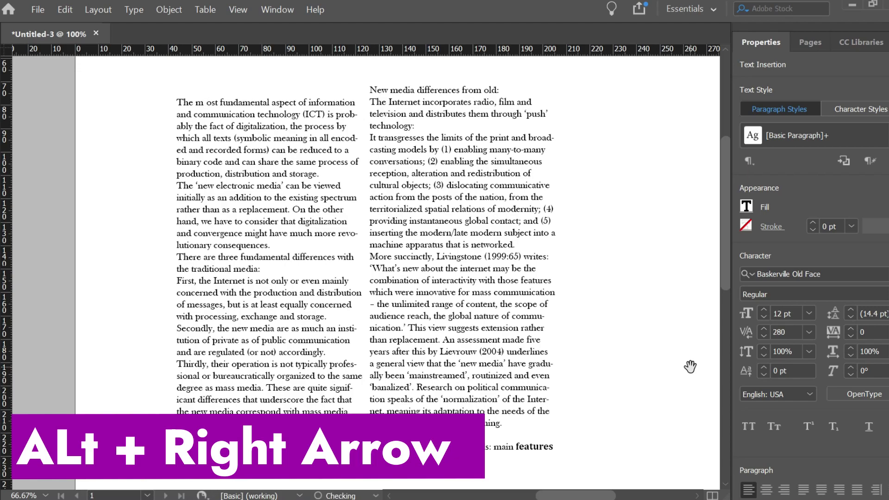
key("alt+Right")
key("alt+Right")
key("alt+Right")
key("alt+Right")
key("alt+Right")
key("alt+Right")
key("alt+Right")
key("alt+Right")
key("alt+Right")
key("alt+Right")
key("alt+Right")
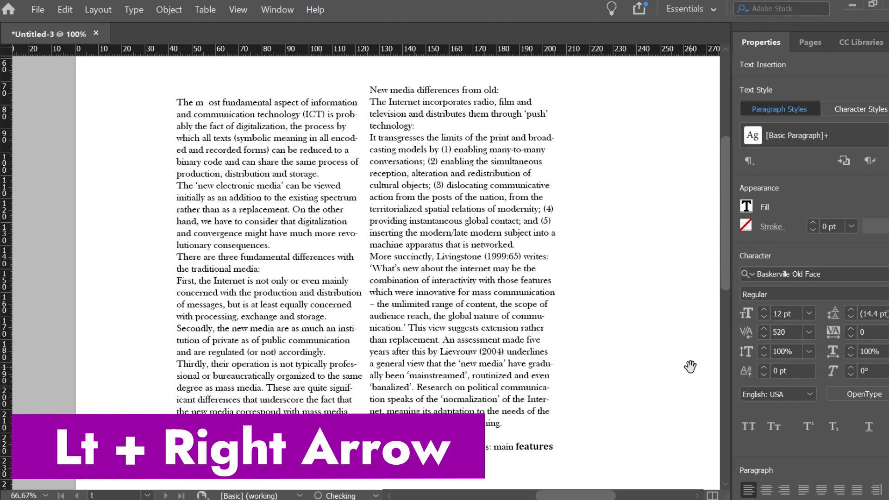
key("alt+Right")
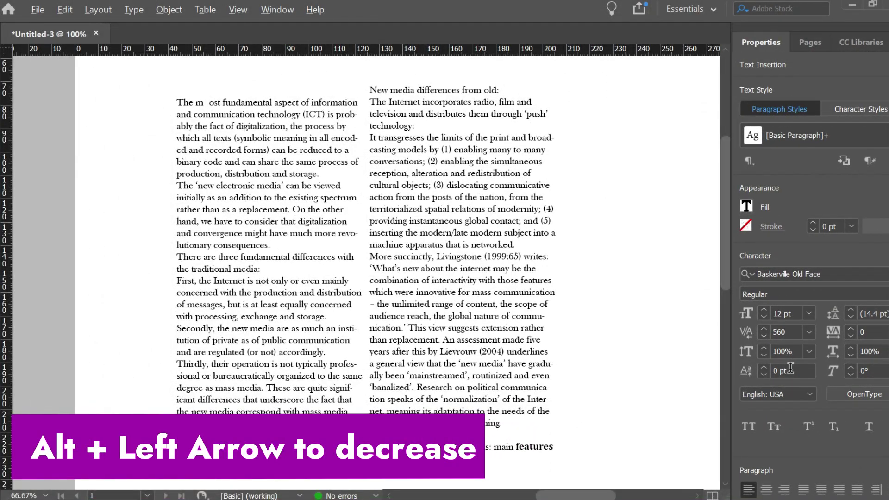
Step: Tighten the kerning between the "m" and "o" of "most" to -40, and bring it back to 0
key("alt+Left")
key("alt+Left")
key("alt+Left")
key("alt+Left")
key("alt+Left")
key("alt+Left")
key("alt+Left")
key("alt+Left")
key("alt+Left")
key("alt+Left")
key("alt+Left")
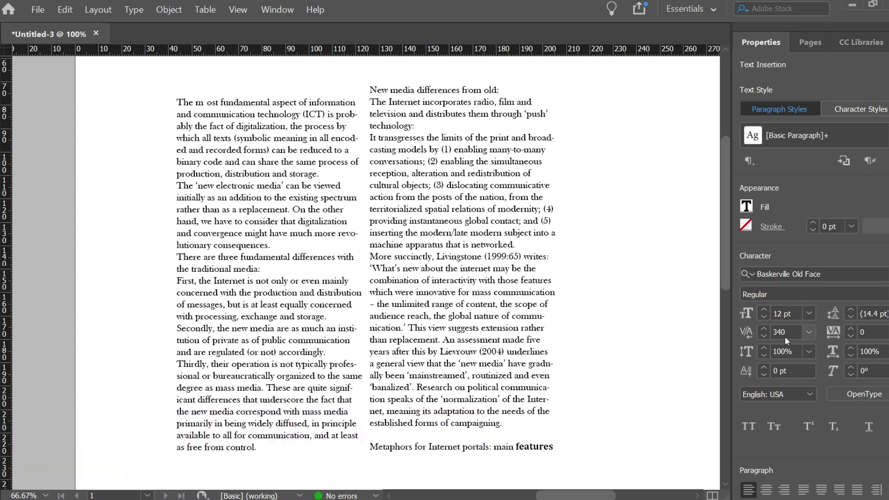
key("alt+Left")
key("alt+Left")
key("alt+Left")
key("alt+Left")
key("alt+Left")
key("alt+Left")
key("alt+Left")
key("alt+Left")
key("alt+Left")
key("alt+Left")
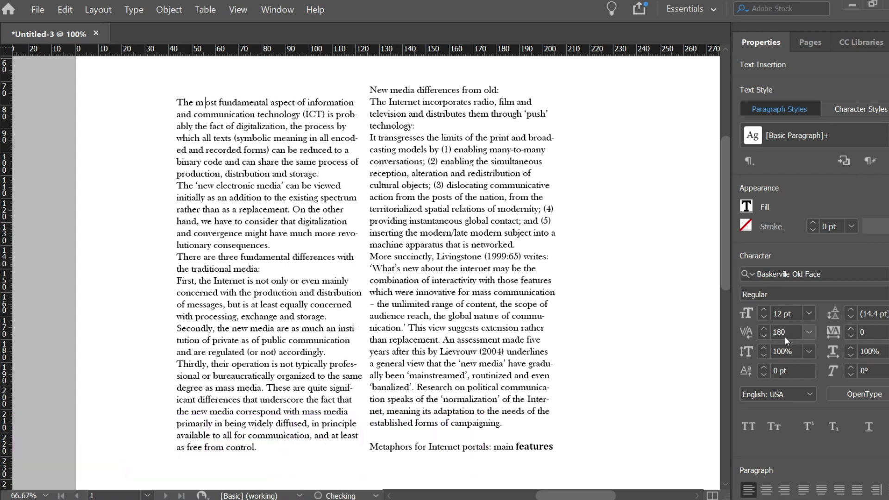
key("alt+Left")
key("alt+Left")
key("alt+Left")
key("alt+Left")
key("alt+Left")
key("alt+Left")
key("alt+Left")
key("alt+Left")
key("alt+Left")
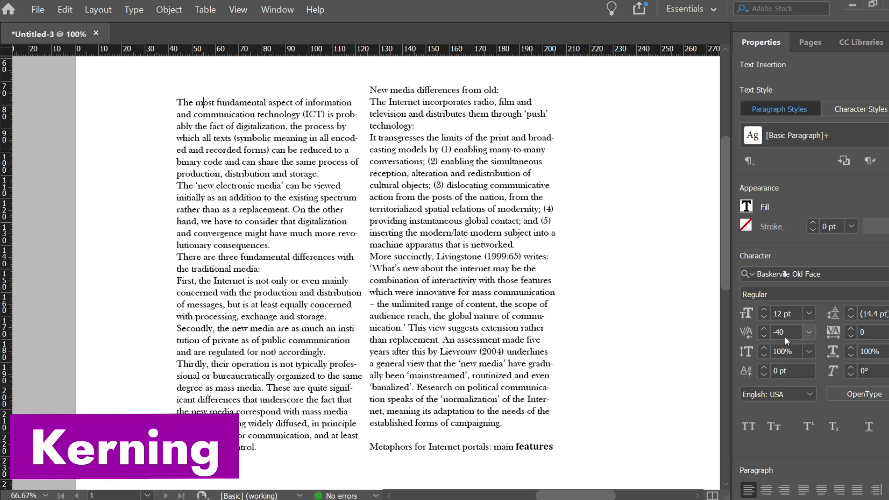
key("alt+Right")
key("alt+Right")
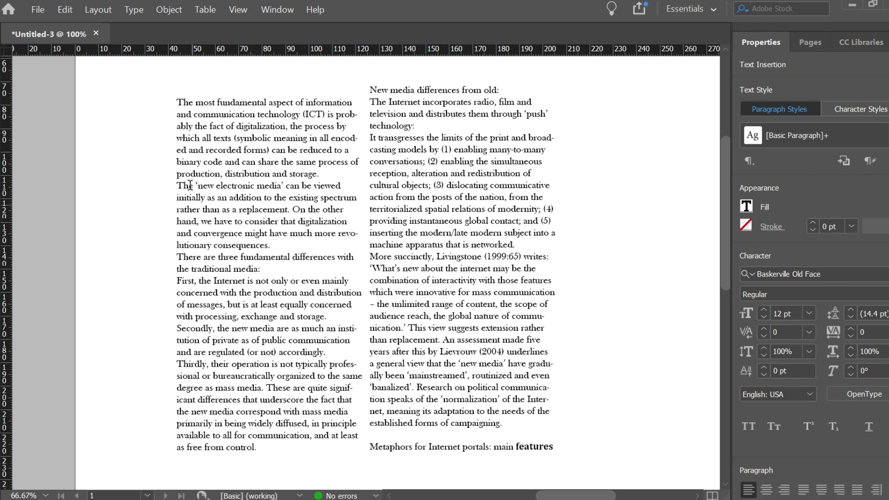
Step: Select all the text visible in both columns and increase its tracking to 100
mouse_move(176, 101)
left_mouse_down()
mouse_move(481, 417)
mouse_move(547, 456)
left_mouse_up()
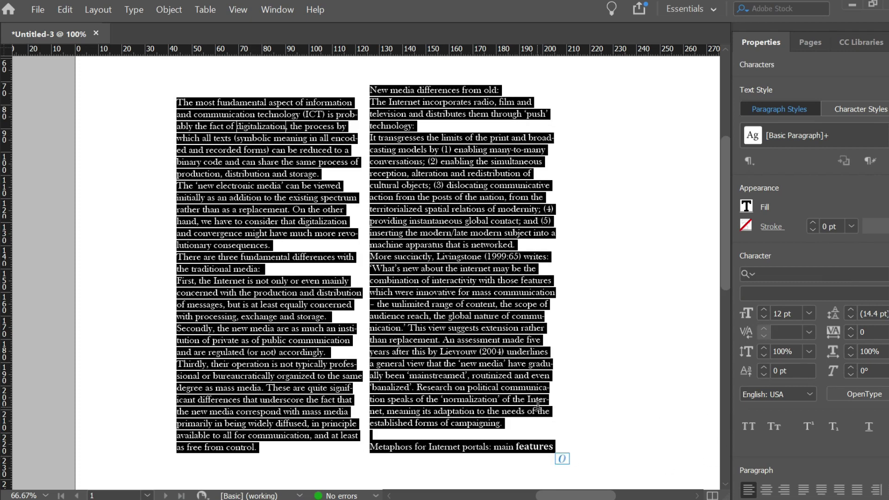
key("alt+Right")
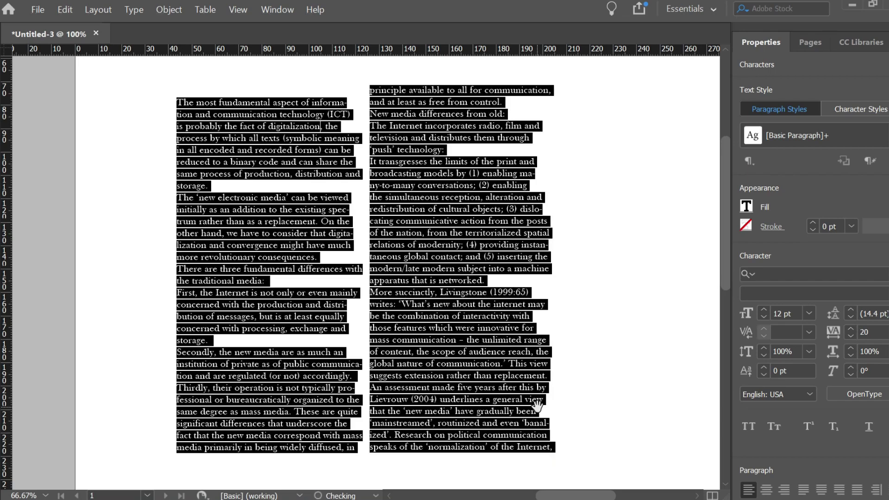
key("alt+Right")
key("alt+Right")
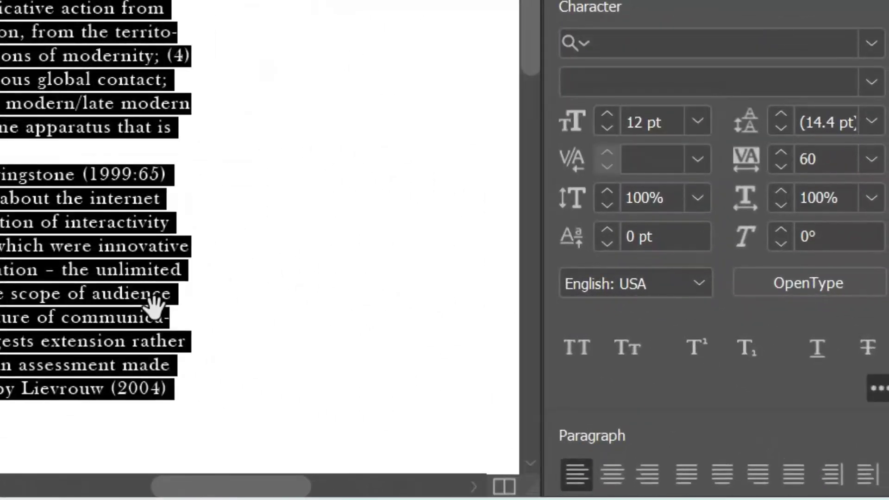
key("alt+Right")
key("alt+Right")
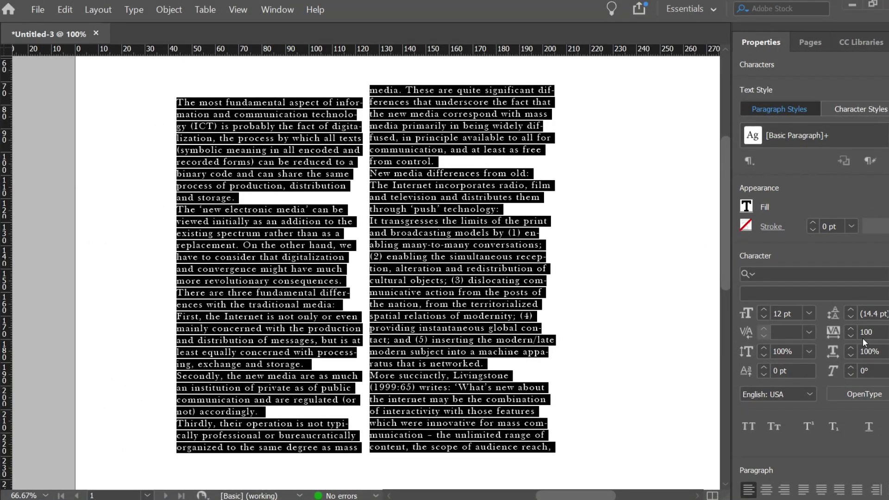
Step: Reduce the tracking of the selected two-column text to 0 and deselect it
key("alt+Left")
key("alt+Left")
key("alt+Left")
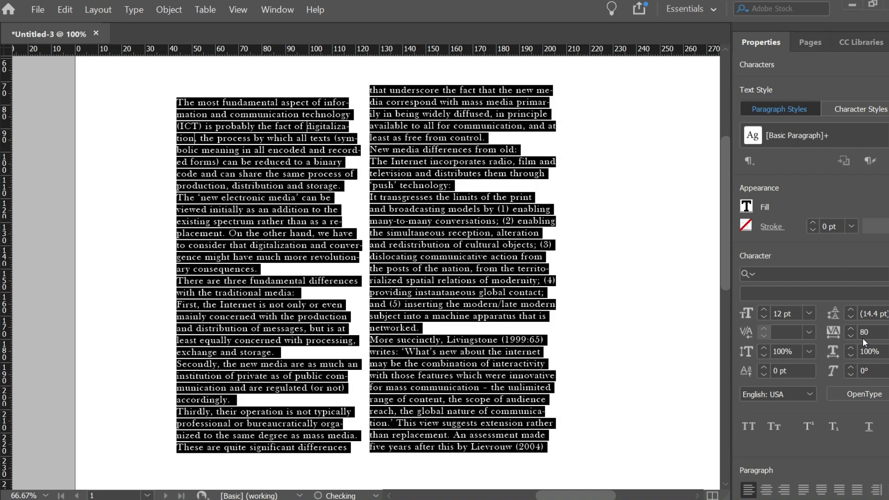
key("alt+Left")
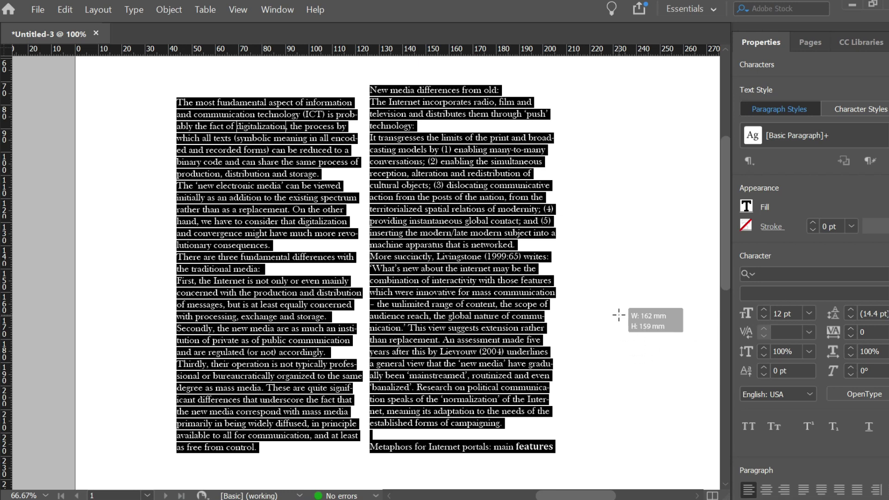
left_click(627, 324)
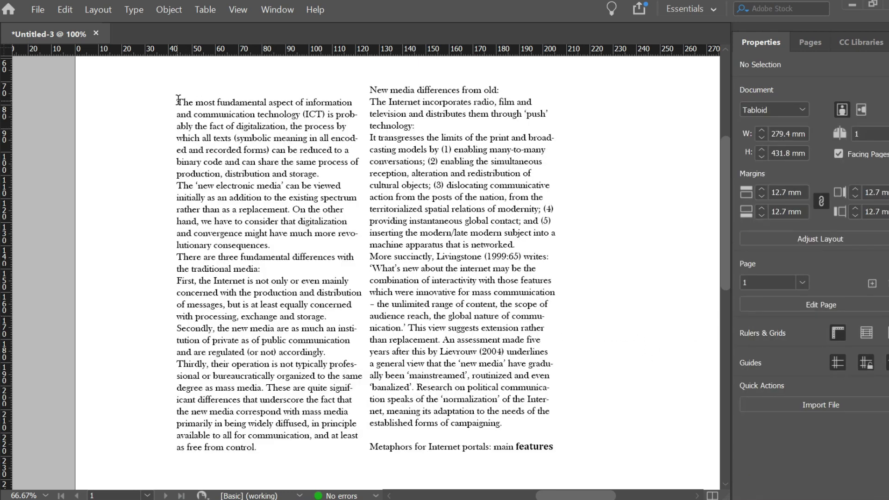
Step: Select the text in both columns and set its font size to 15 pt
left_click_drag(177, 103, 646, 390)
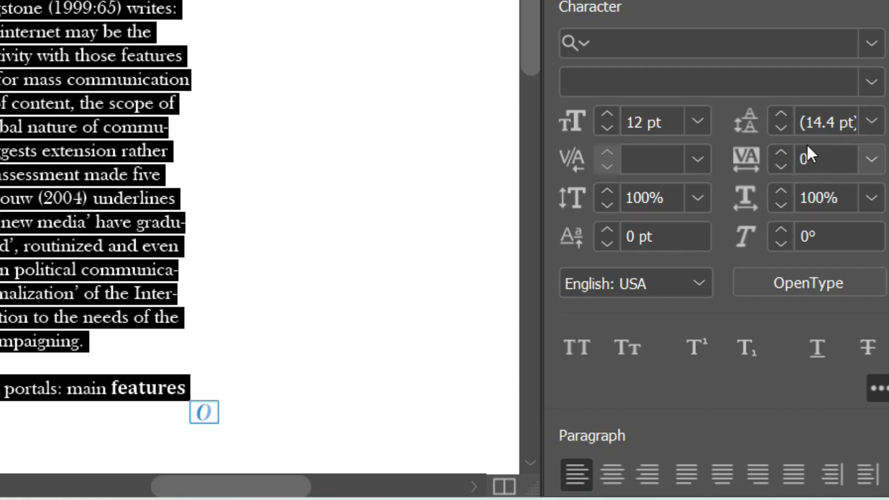
left_click(661, 120)
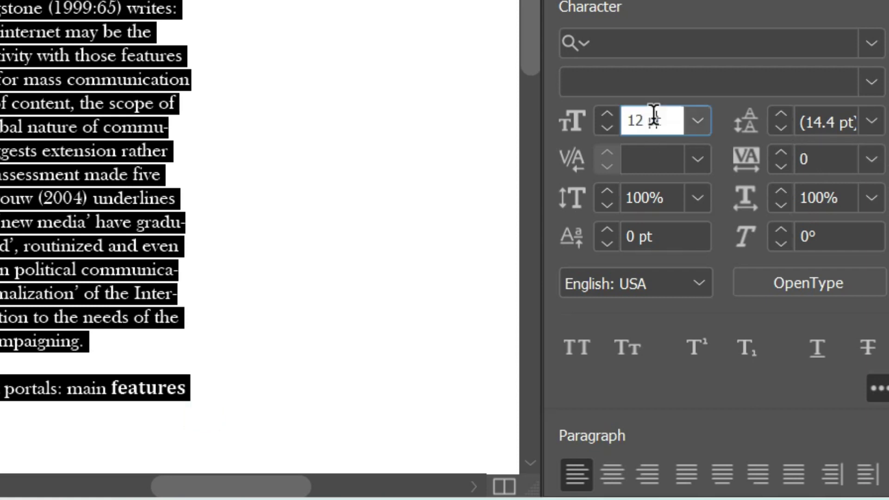
key("ctrl+a")
type("15")
key("Return")
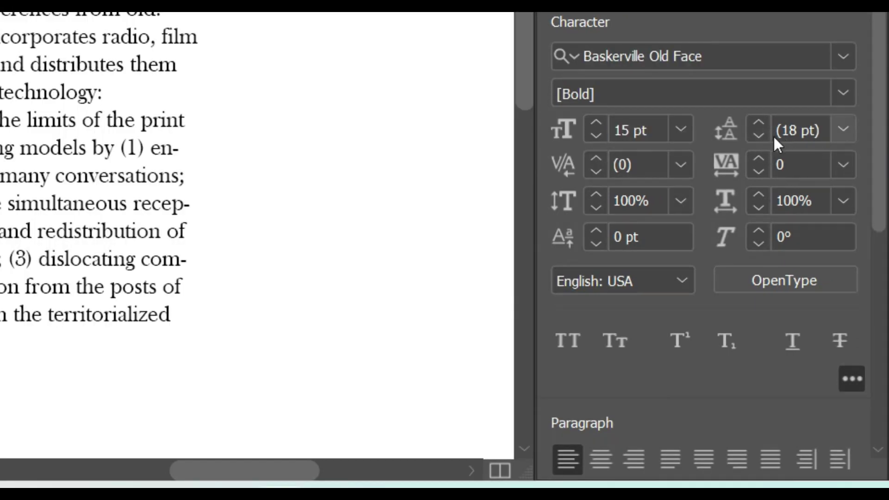
left_click(842, 131)
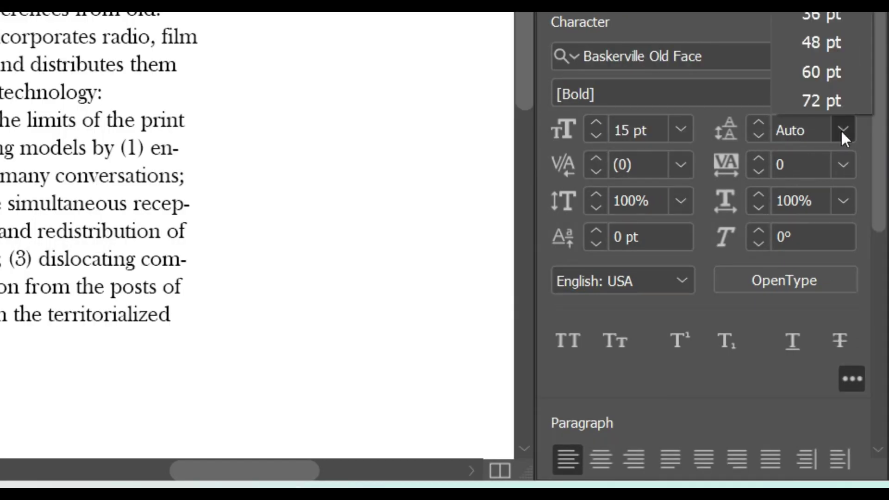
left_click(839, 129)
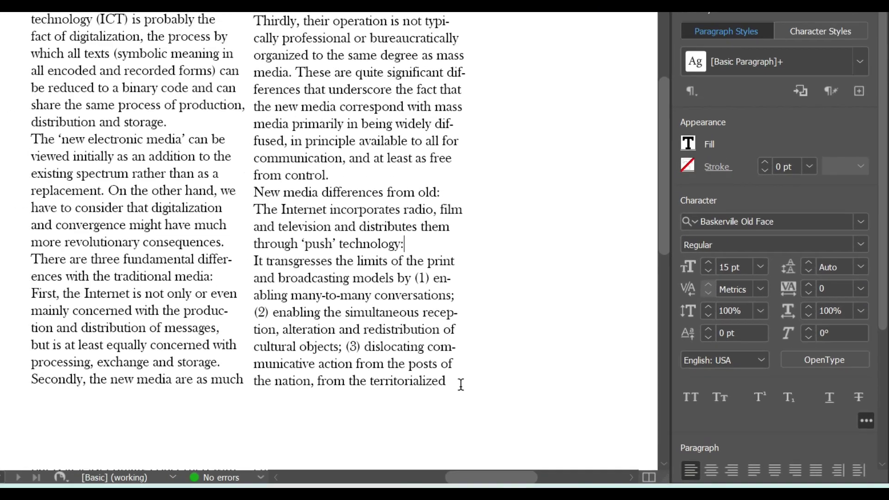
Step: Select the text in both columns, widen its leading to 24 pt, and tighten it to 18 pt
left_click_drag(461, 384, 30, 11)
left_click_drag(193, 101, 193, 81)
scroll(582, 271, "up", 3)
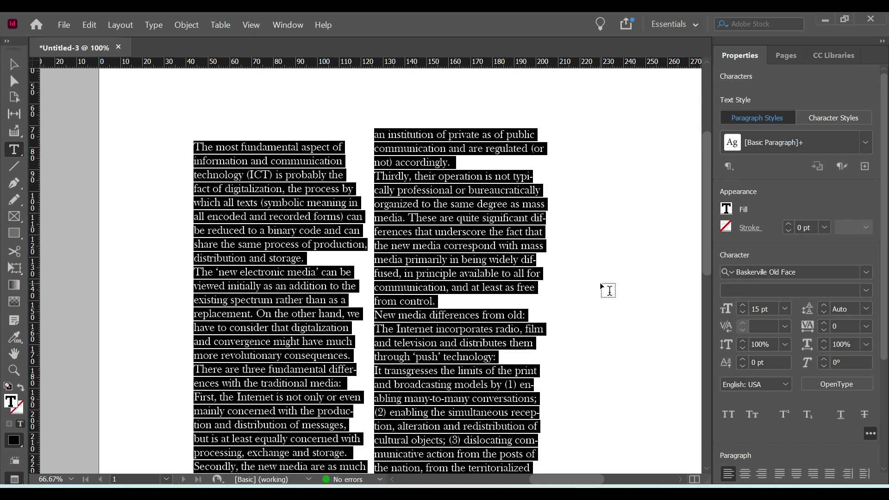
key("alt+Down")
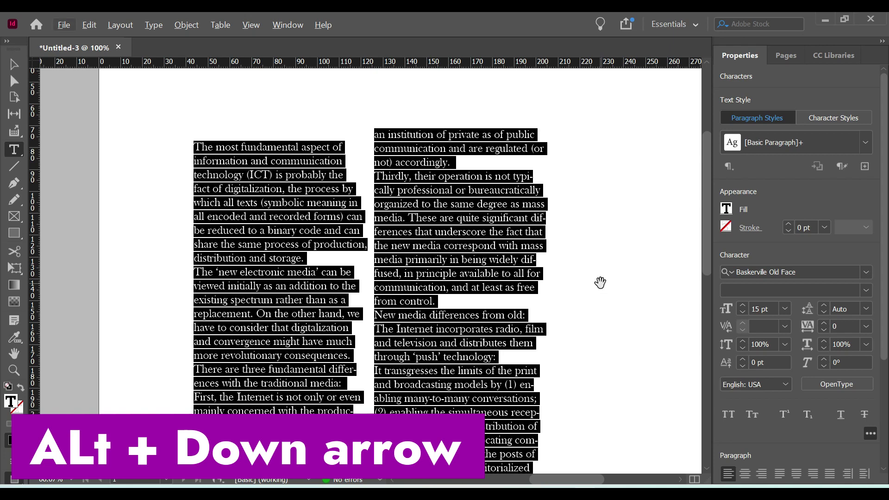
key("alt+Down")
key("alt+Down")
key("alt+Down")
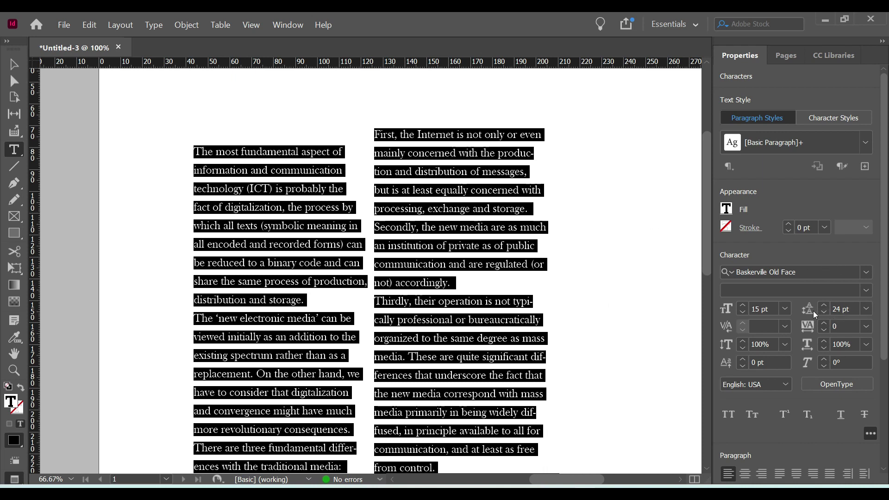
key("alt+Down")
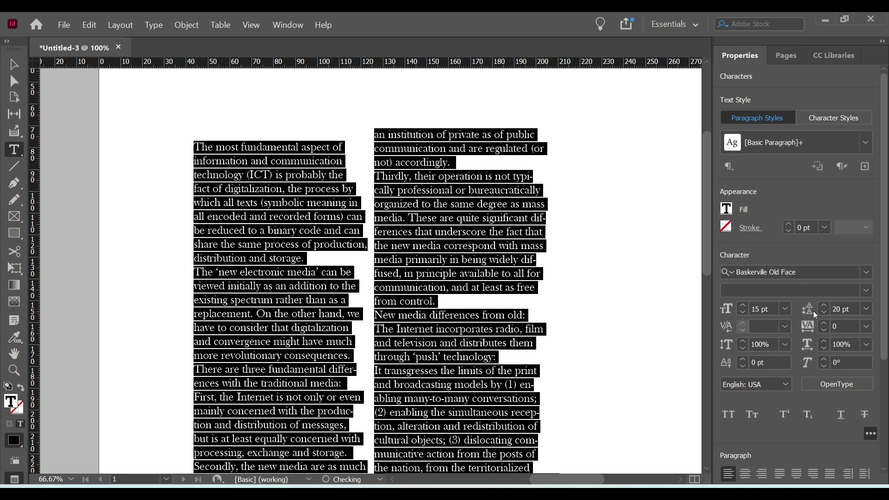
left_click(565, 339)
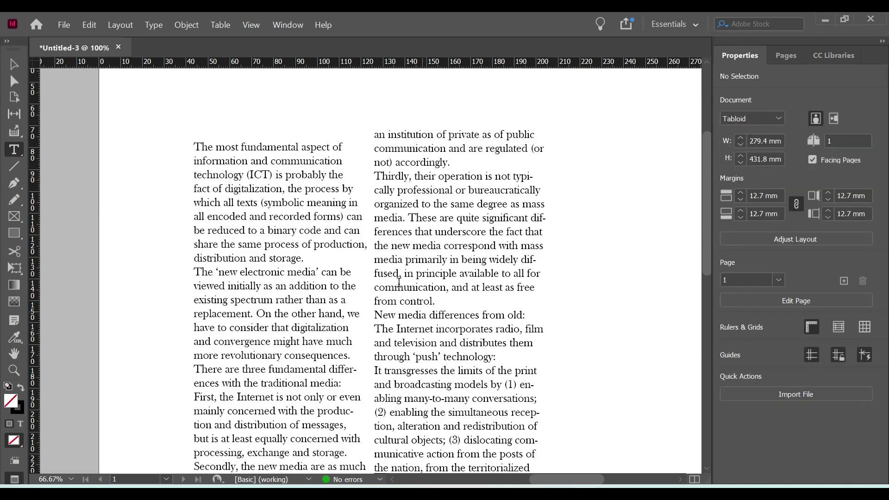
left_click(423, 314)
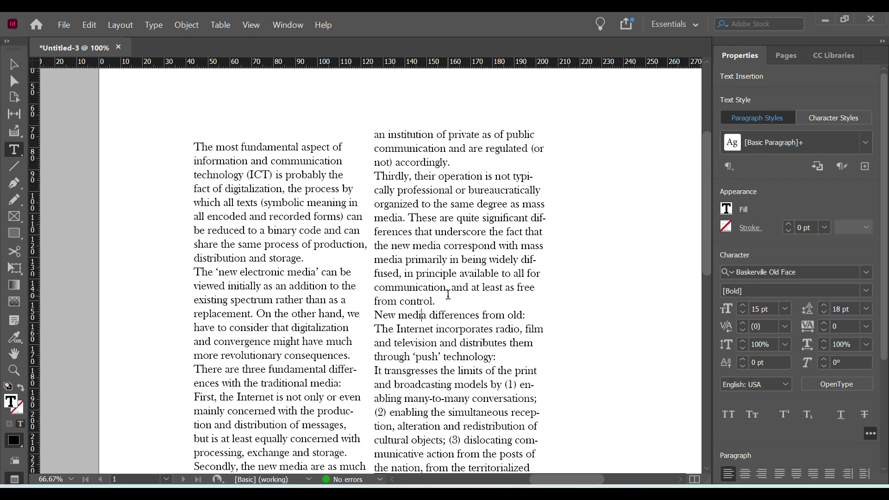
Step: Set the vertical scale of the text in both columns to 125%, and set the word "probably" back to 100%
left_click_drag(195, 146, 530, 333)
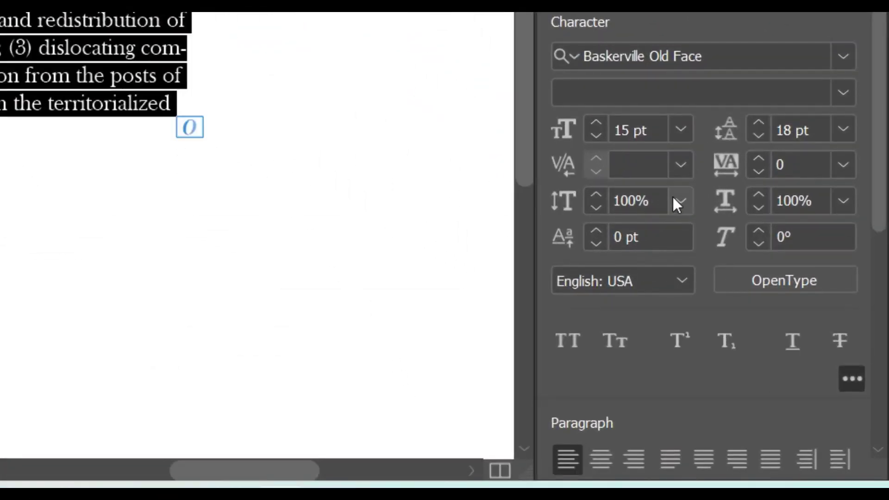
left_click(682, 201)
left_click(774, 238)
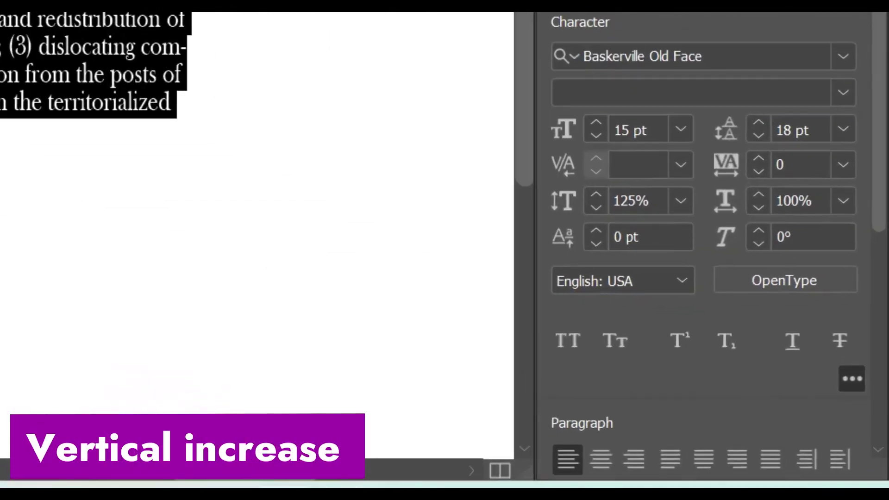
scroll(139, 247, "up", 5)
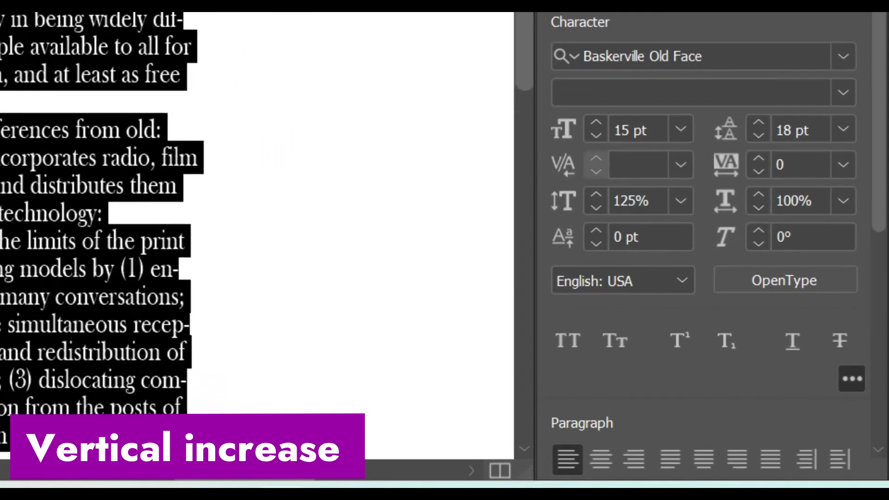
left_click(140, 248)
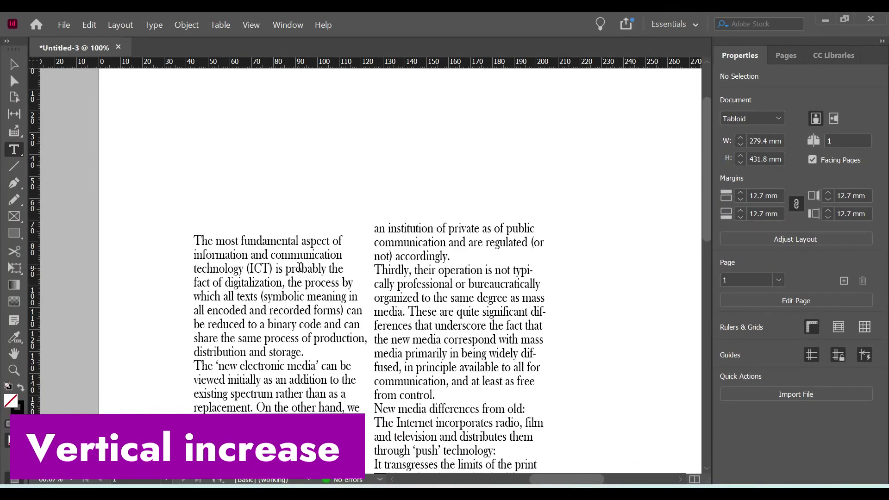
double_click(300, 268)
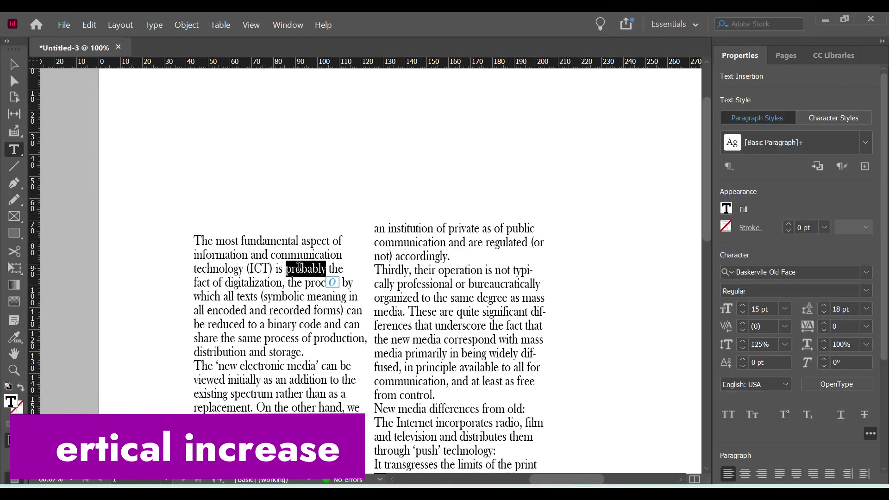
left_click(766, 345)
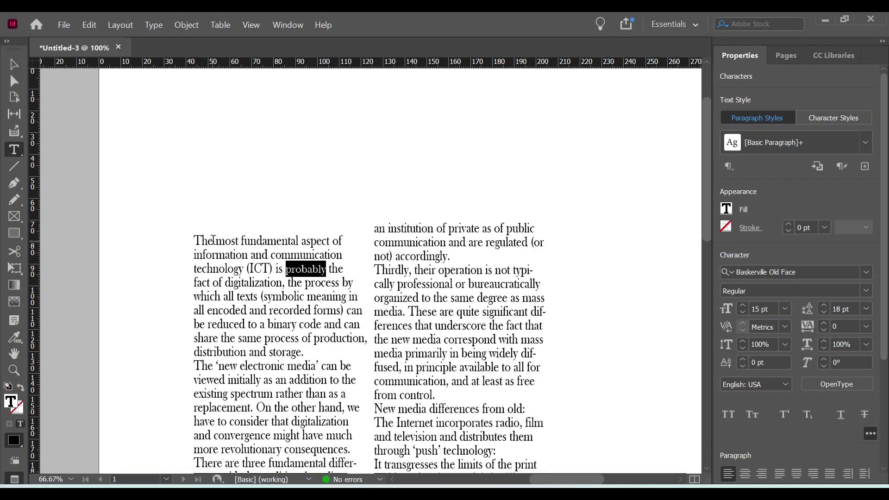
Step: Try a 200% horizontal scale on the opening word "The" and undo it
double_click(185, 240)
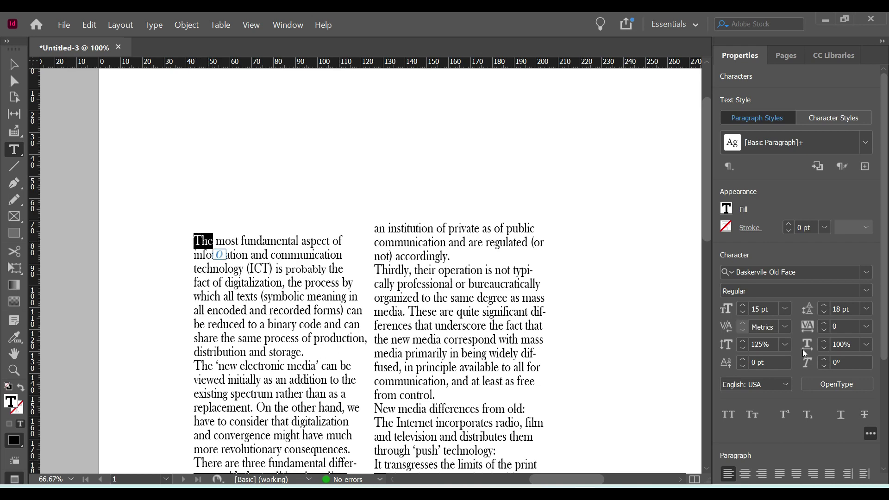
left_click(848, 344)
type("200")
left_click_drag(856, 345, 827, 350)
key("BackSpace")
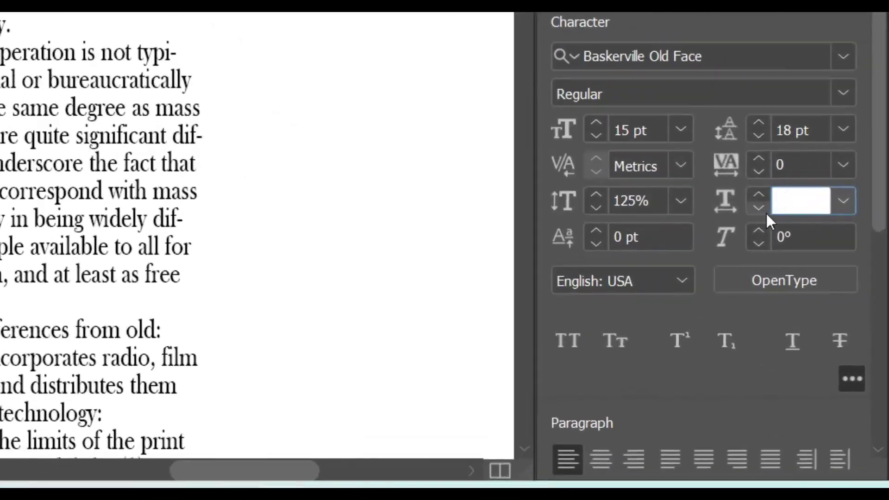
type("200")
key("Return")
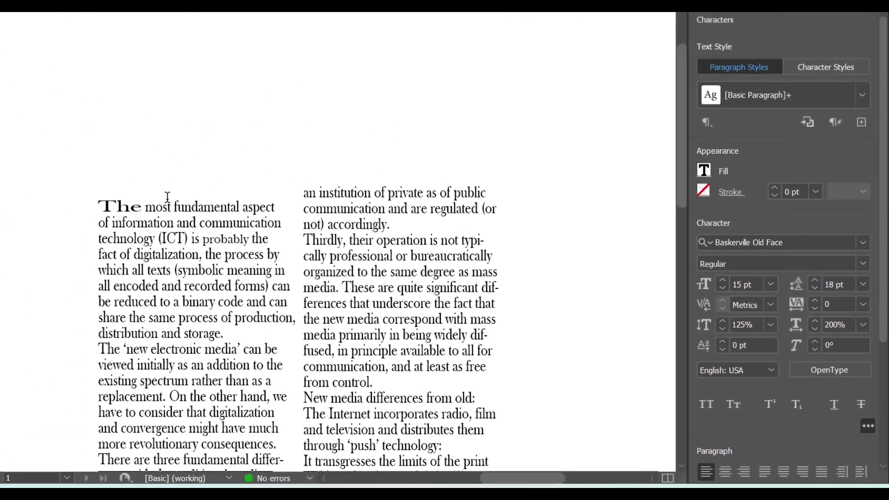
left_click(233, 241)
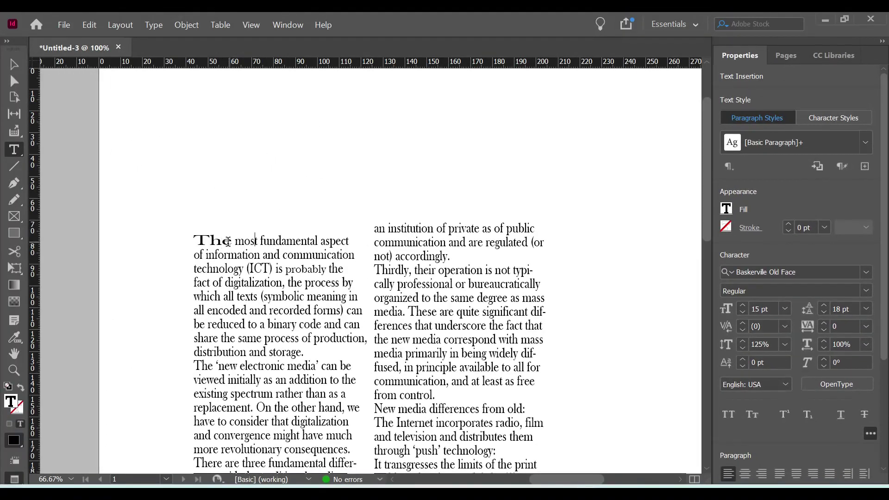
key("ctrl+z")
scroll(245, 268, "up", 2)
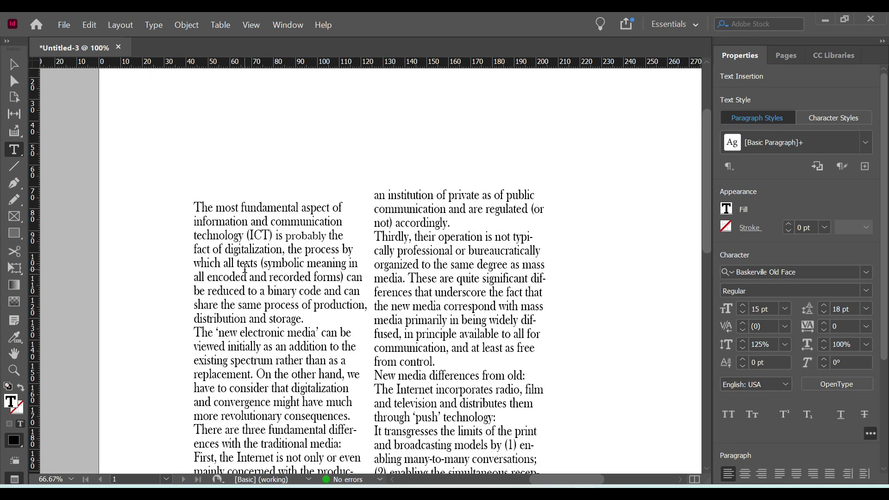
Step: Select the text in both columns and show the additional paragraph formatting options
scroll(245, 268, "up", 1)
scroll(245, 268, "down", 1)
scroll(244, 267, "down", 2)
key("ctrl+a")
scroll(245, 268, "down", 6)
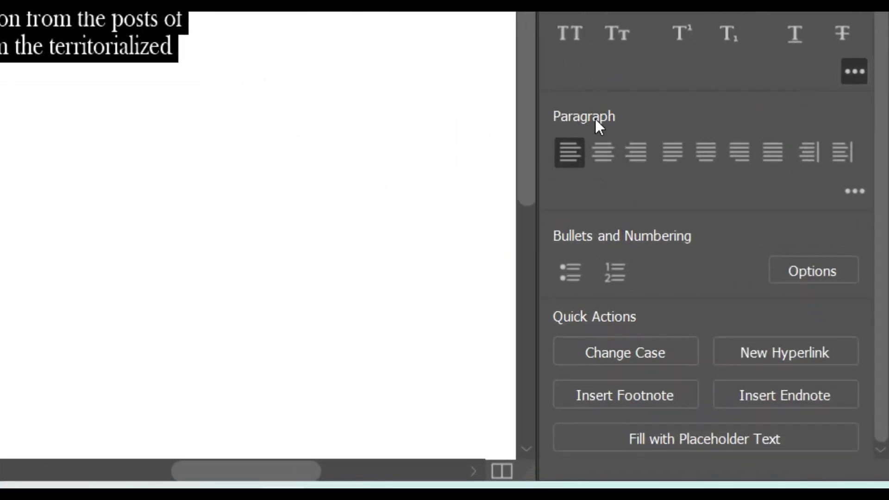
left_click(854, 192)
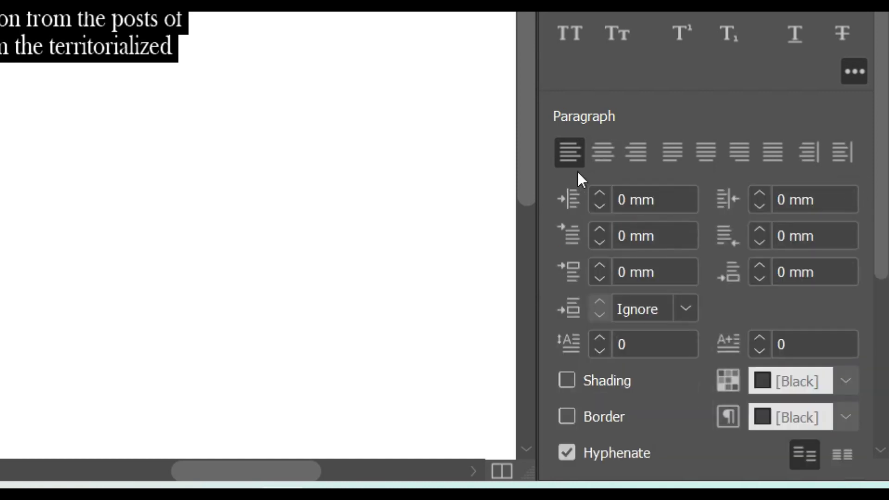
Step: Try centre, right and justified alignments on the selected text, and return it to left alignment
left_click(601, 154)
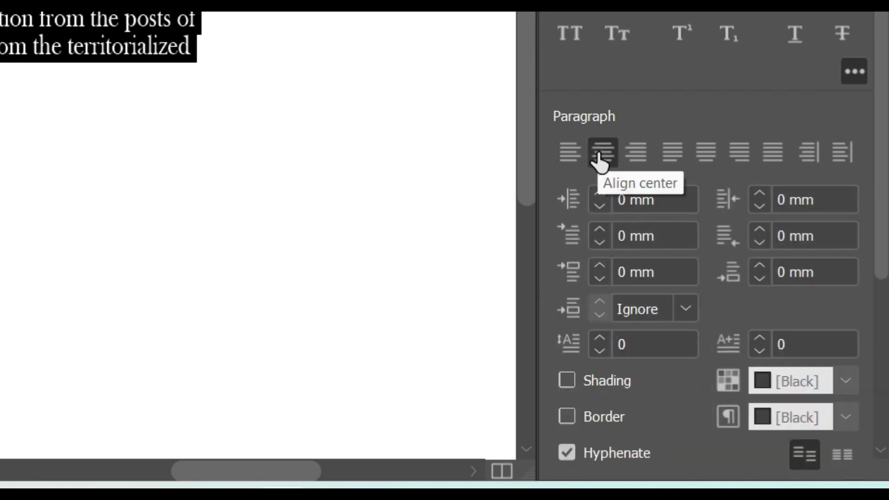
left_click(632, 169)
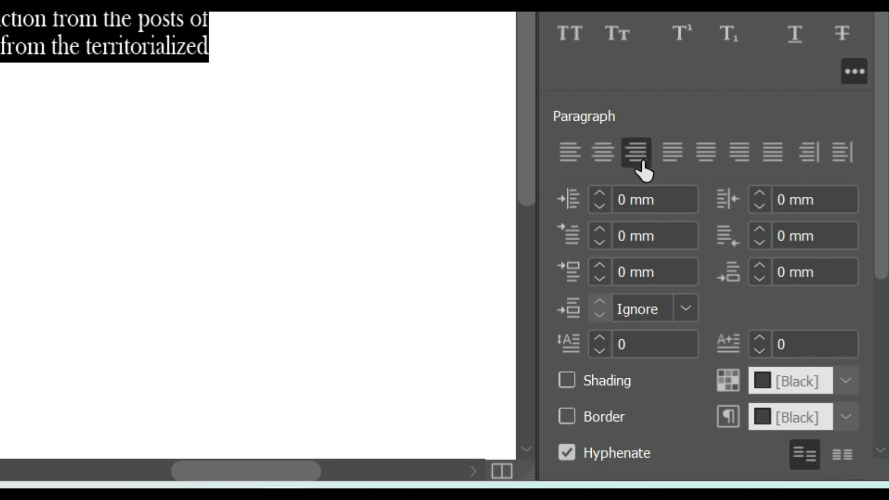
left_click(670, 170)
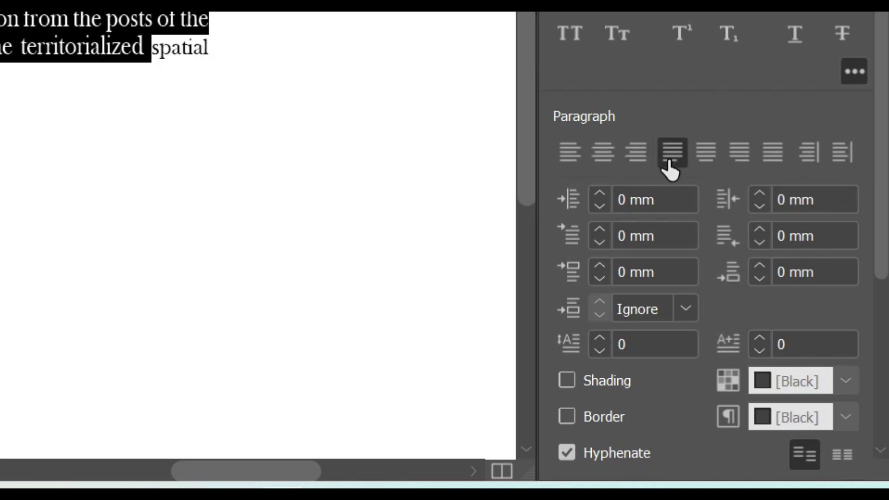
left_click(706, 161)
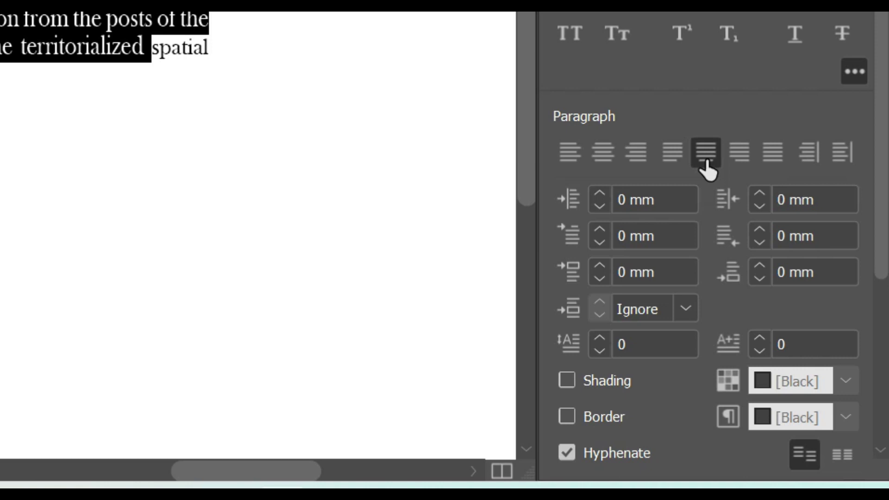
left_click(746, 167)
left_click(574, 150)
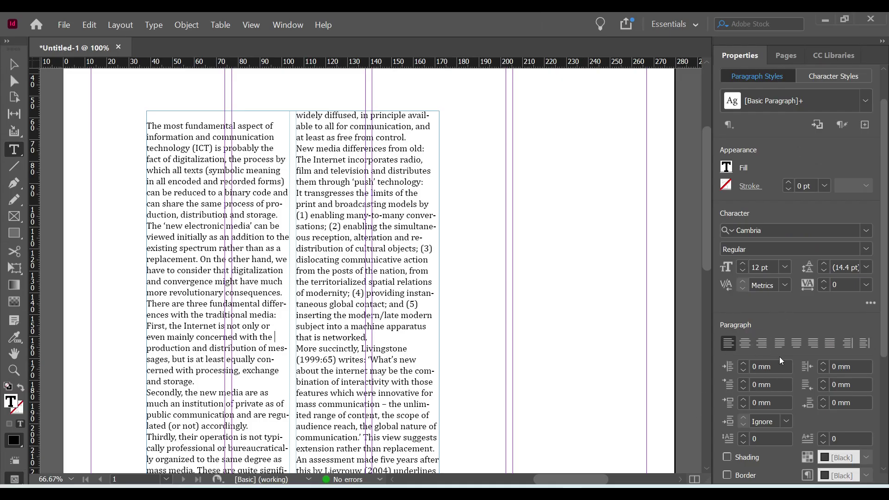
left_click(240, 203)
left_click(558, 251)
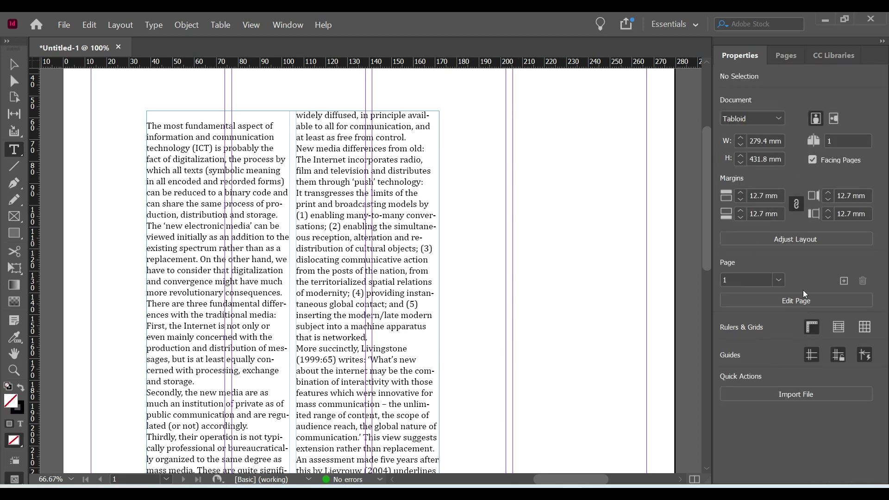
left_click(217, 225)
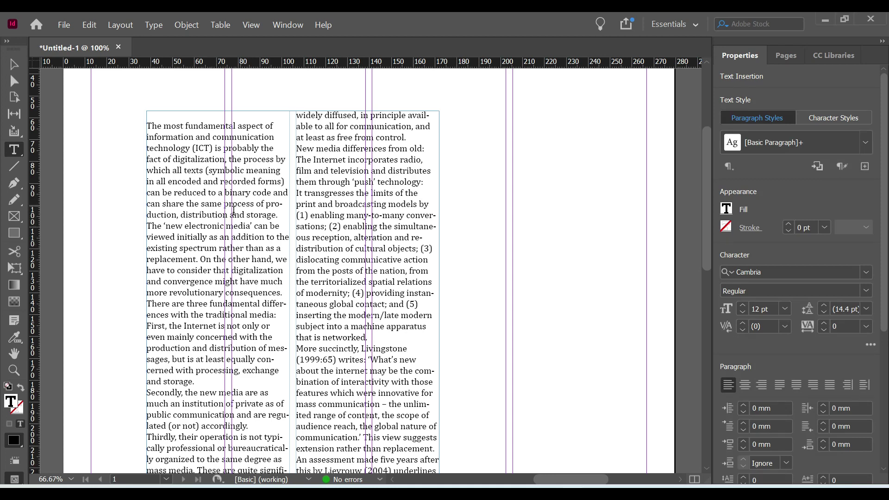
scroll(284, 219, "down", 3)
scroll(284, 219, "up", 3)
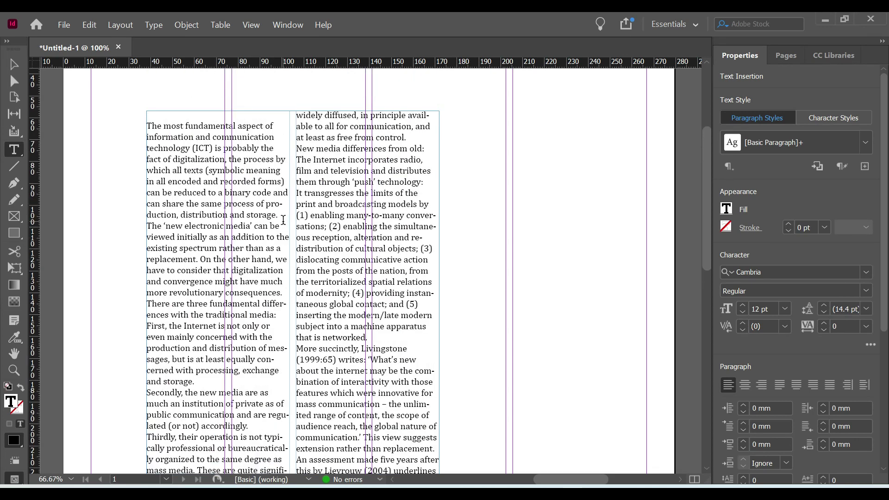
Step: Hide the additional paragraph formatting options and show them again
scroll(284, 220, "down", 3)
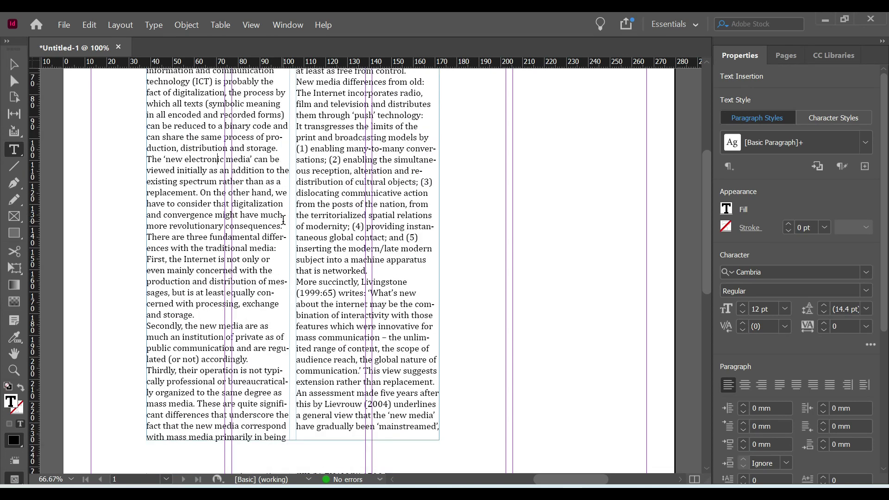
scroll(284, 219, "up", 3)
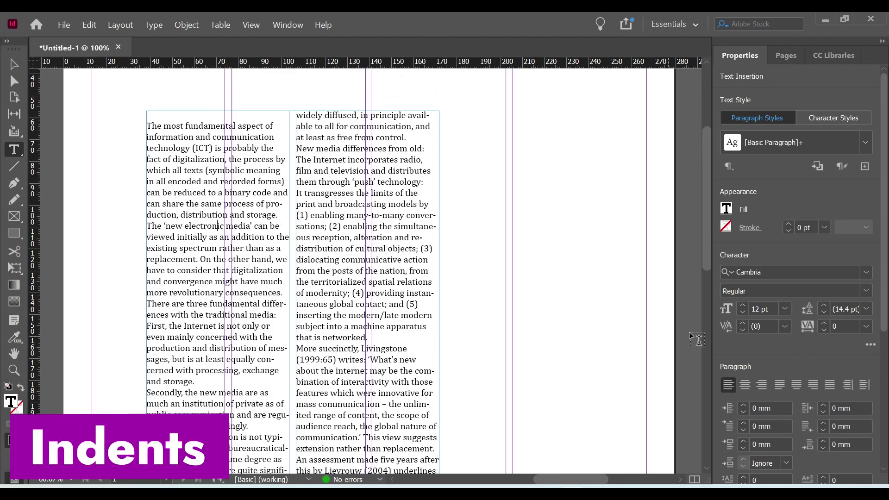
scroll(790, 369, "down", 3)
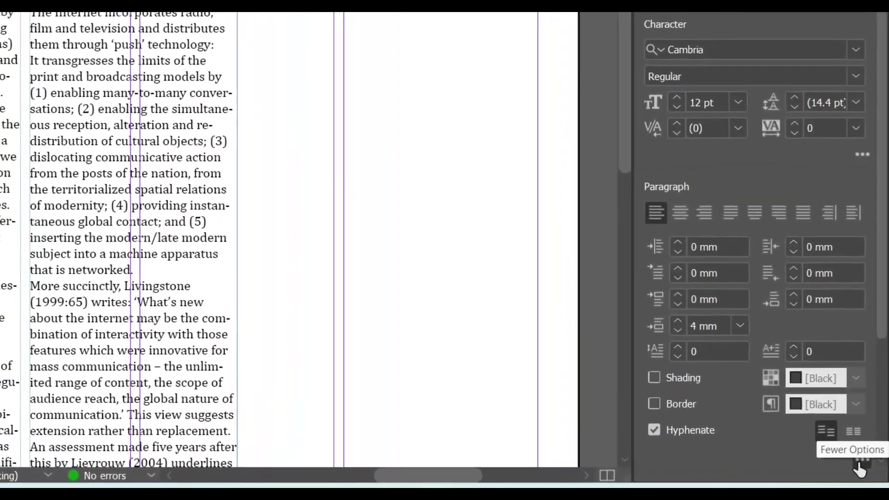
left_click(865, 464)
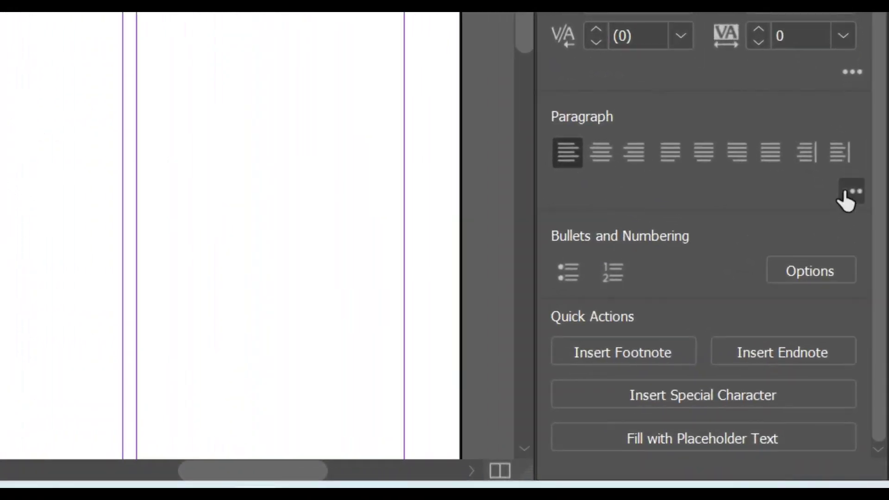
left_click(857, 236)
scroll(648, 315, "up", 4)
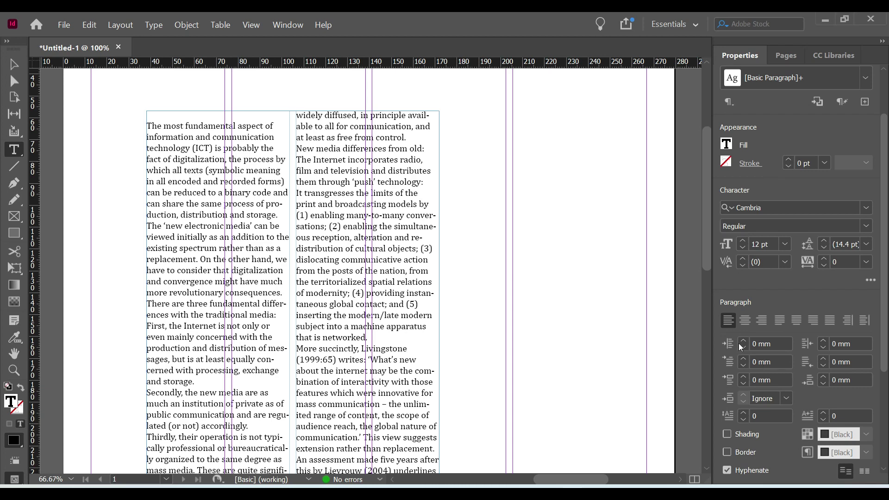
Step: Try a 20 mm left indent on the opening paragraph and return it to 0 mm
left_click_drag(771, 344, 751, 344)
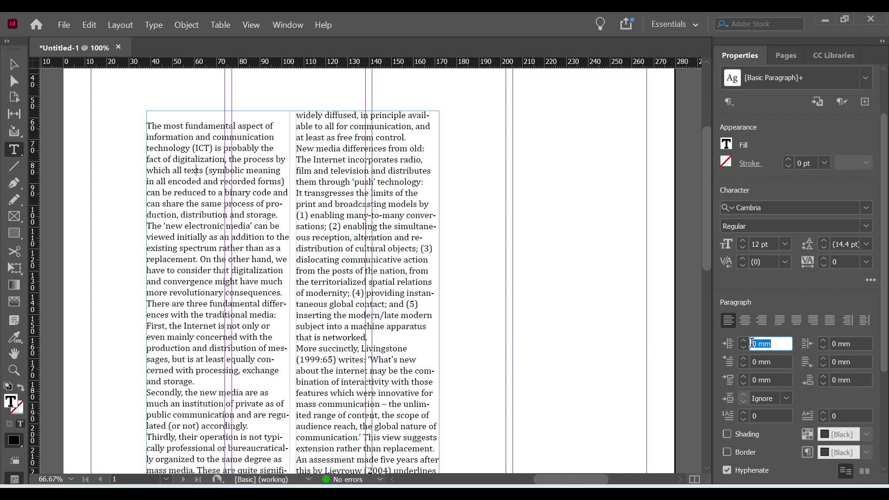
type("20")
key("Return")
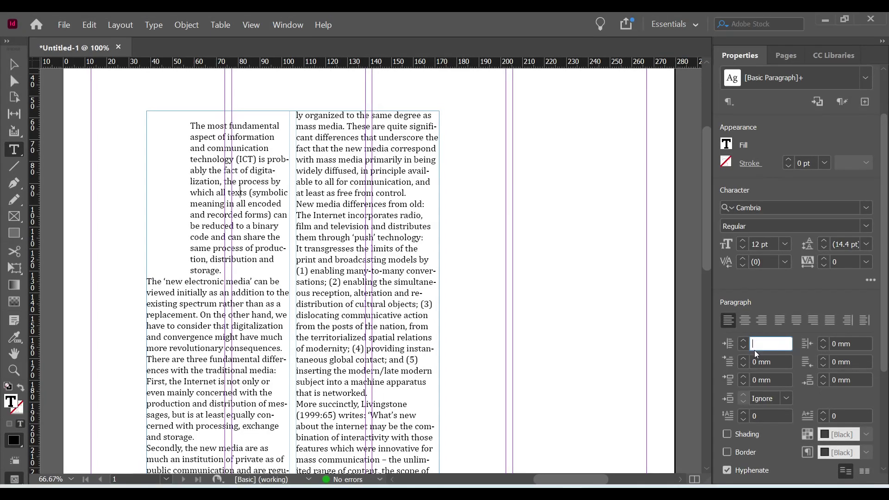
type("0")
key("Return")
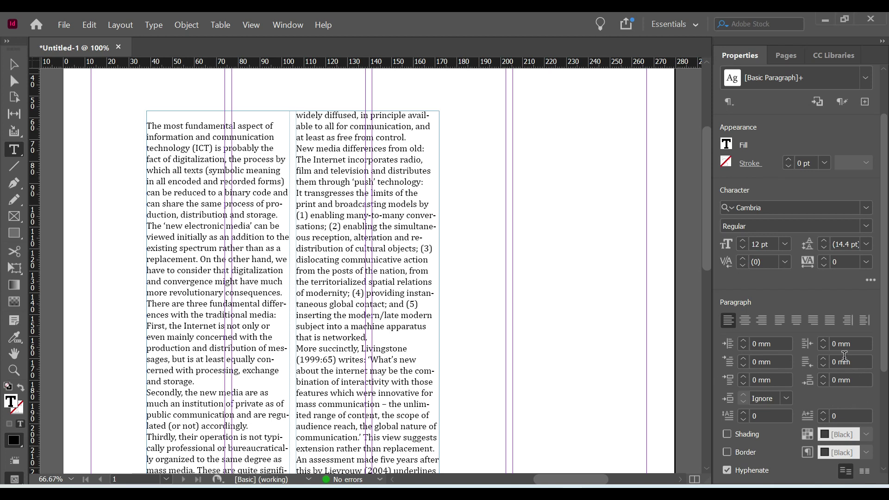
Step: Select all the text and set its first line left indent to 6 mm
double_click(146, 125)
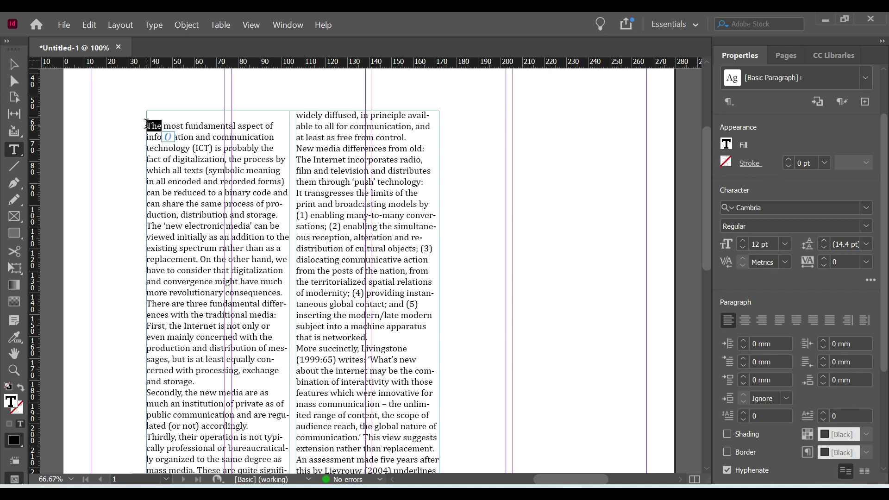
key("ctrl+a")
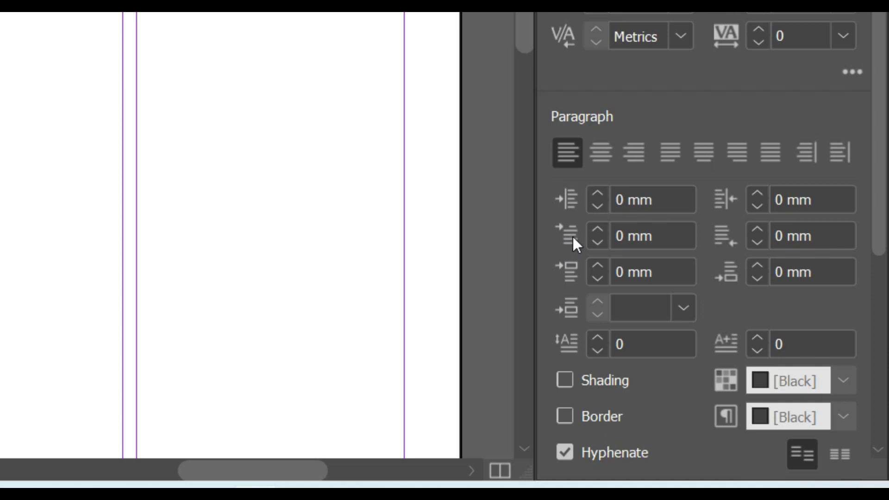
left_click(620, 236)
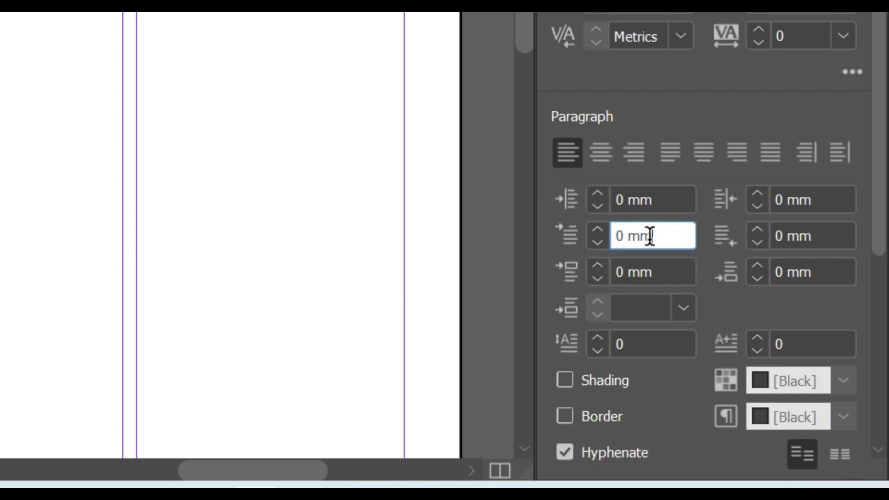
left_click_drag(653, 236, 614, 235)
type("6")
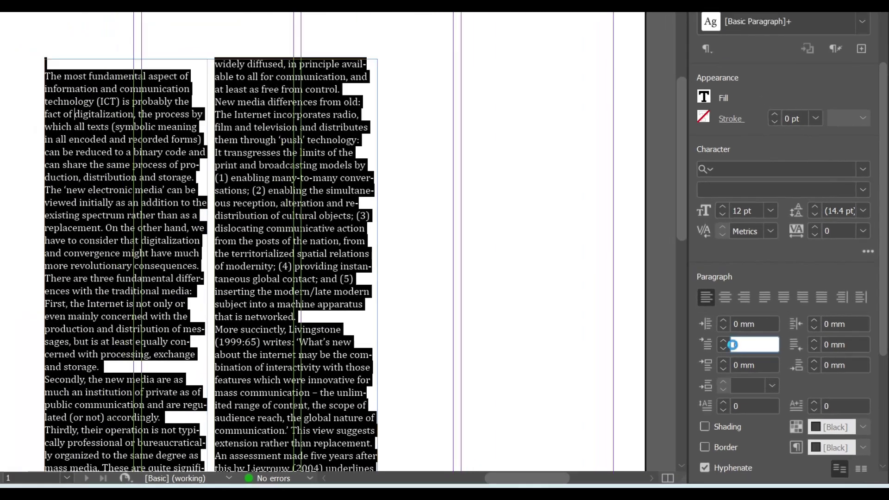
key("Return")
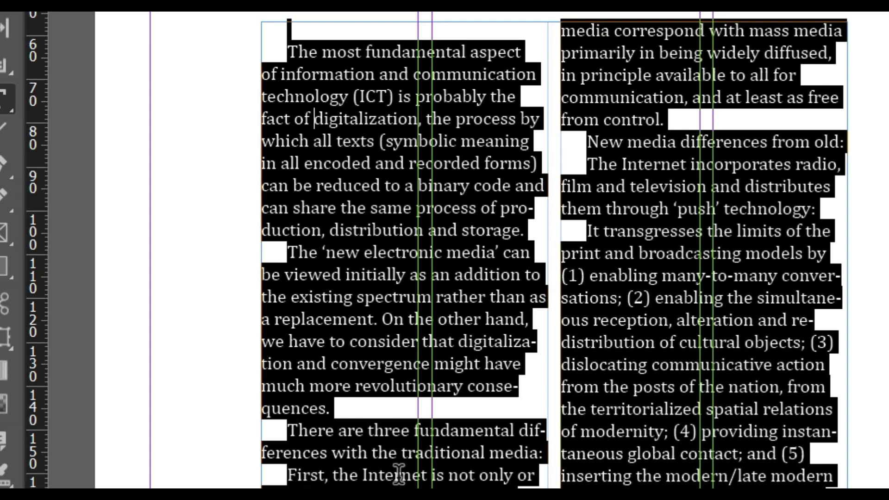
scroll(422, 435, "down", 3)
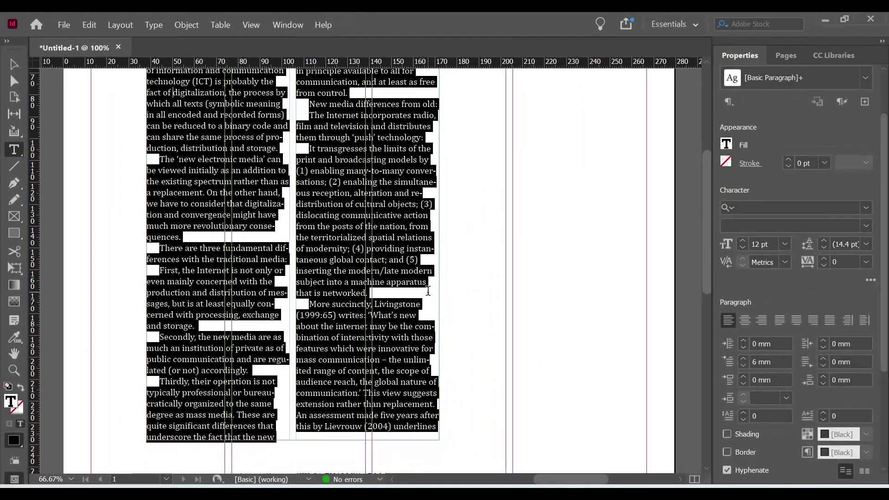
left_click(830, 383)
scroll(431, 290, "up", 3)
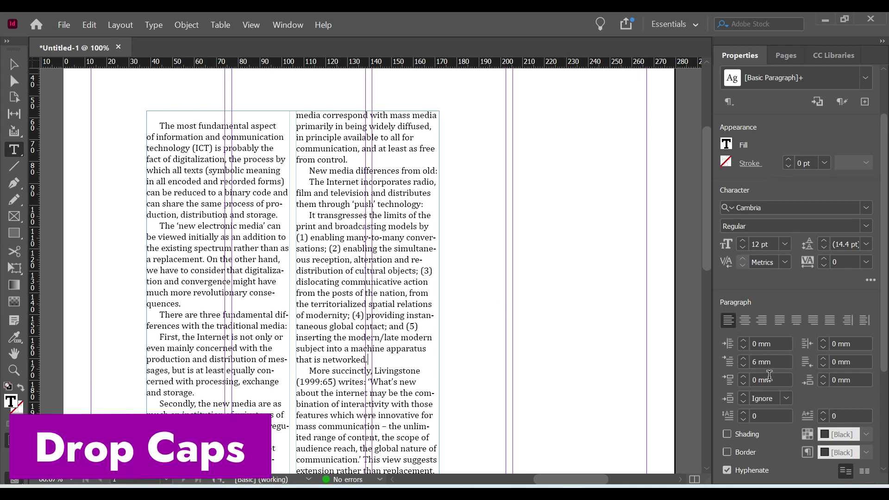
Step: Give the opening paragraph a drop cap that is three lines high
left_click(161, 126)
left_click_drag(161, 126, 174, 126)
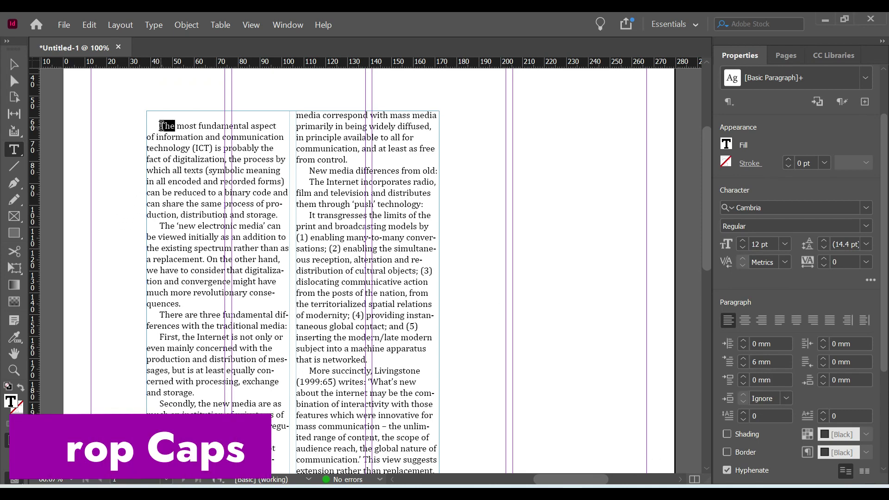
left_click(164, 130)
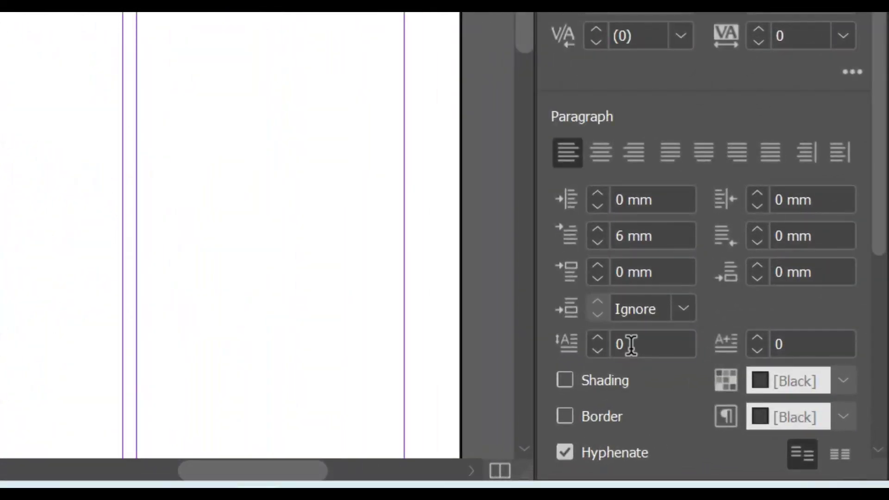
left_click(631, 345)
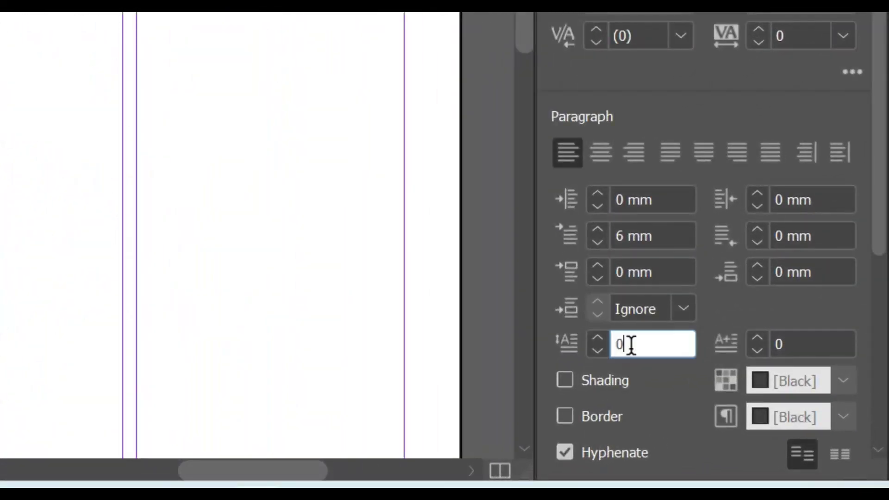
key("BackSpace")
type("3")
key("Return")
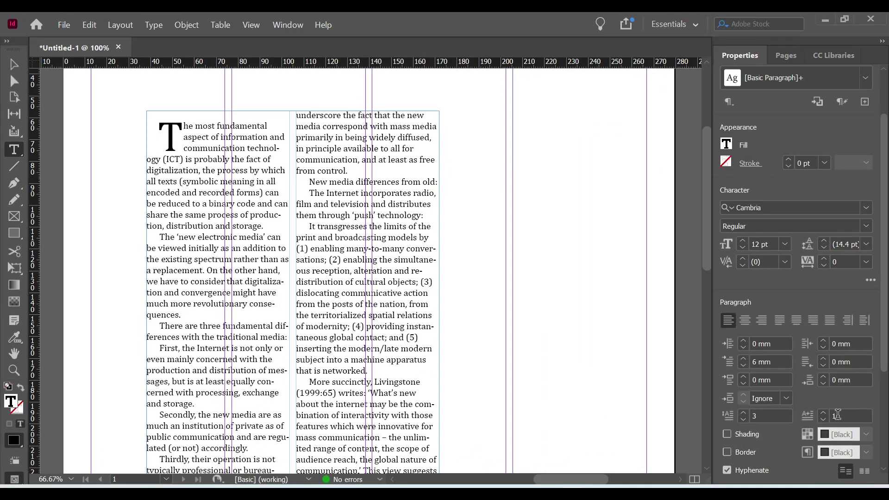
Step: Extend the opening paragraph's drop cap to three characters so it covers the word "The"
left_click(837, 416)
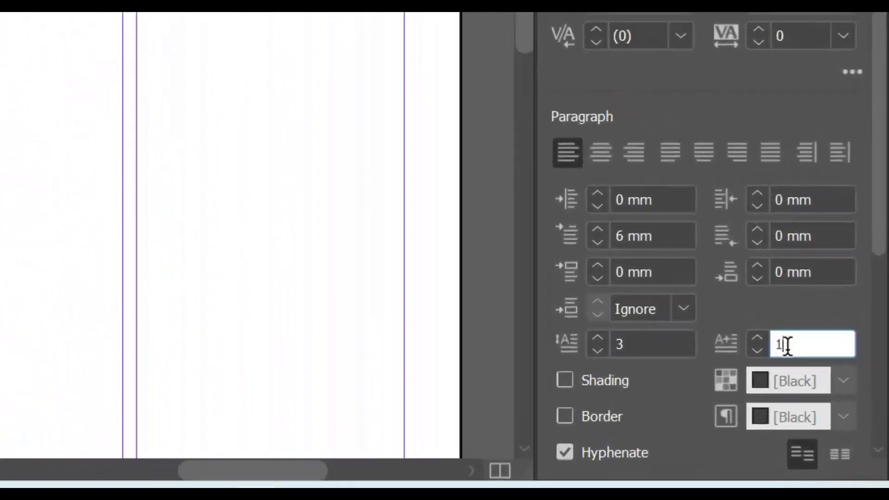
double_click(778, 346)
type("3")
key("Return")
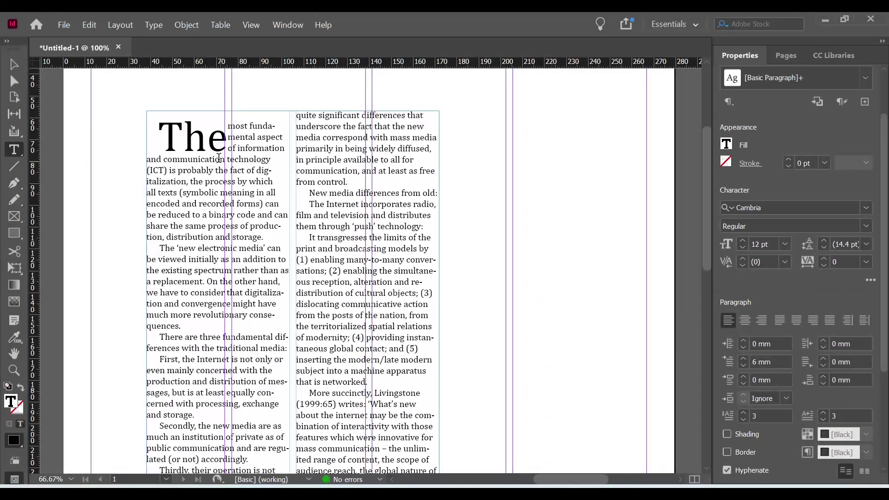
Step: Try a kerning of 140 between the drop cap "The" and the following text, and set it back to 0
left_click_drag(159, 139, 227, 143)
left_click(220, 177)
left_click(225, 145)
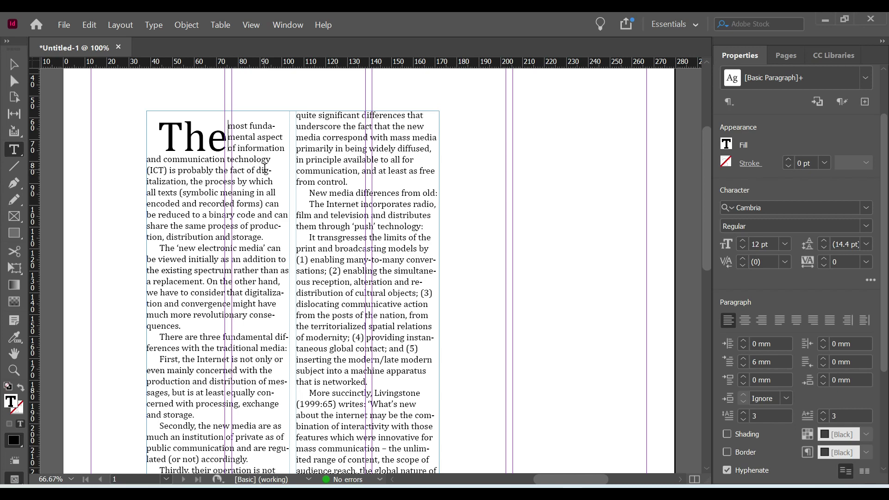
left_click(763, 262)
type("140")
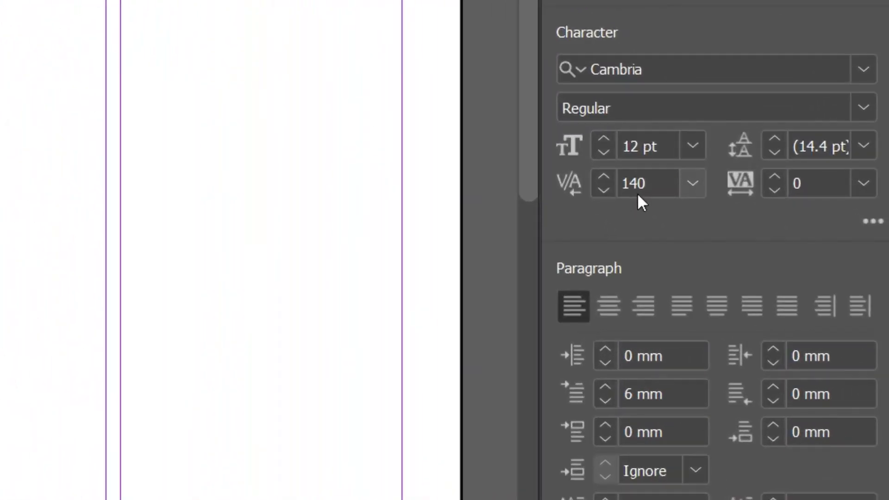
left_click(649, 180)
type("0")
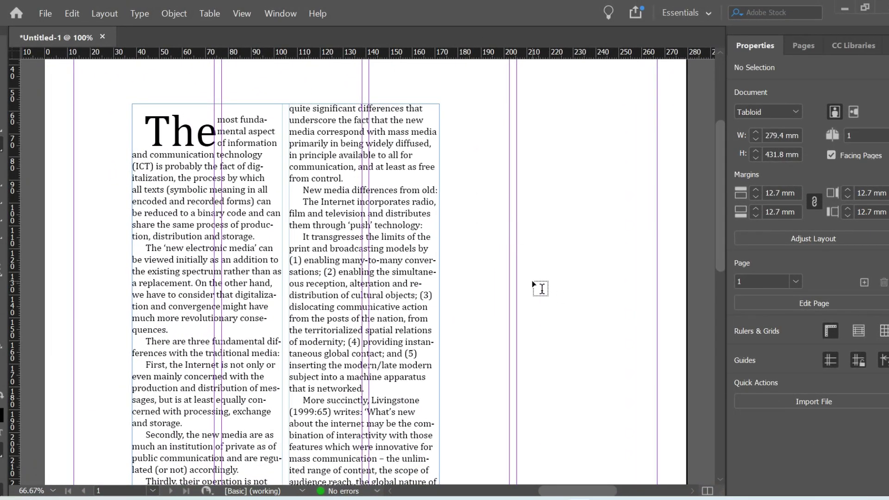
scroll(539, 288, "down", 5)
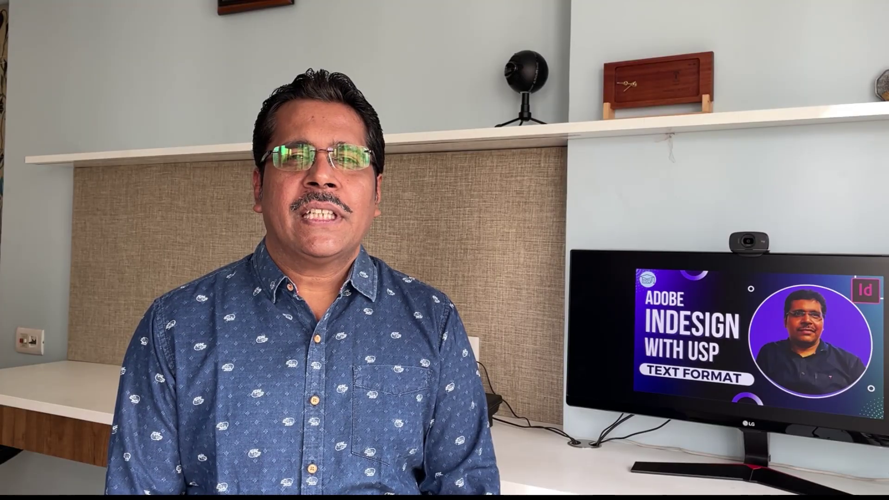